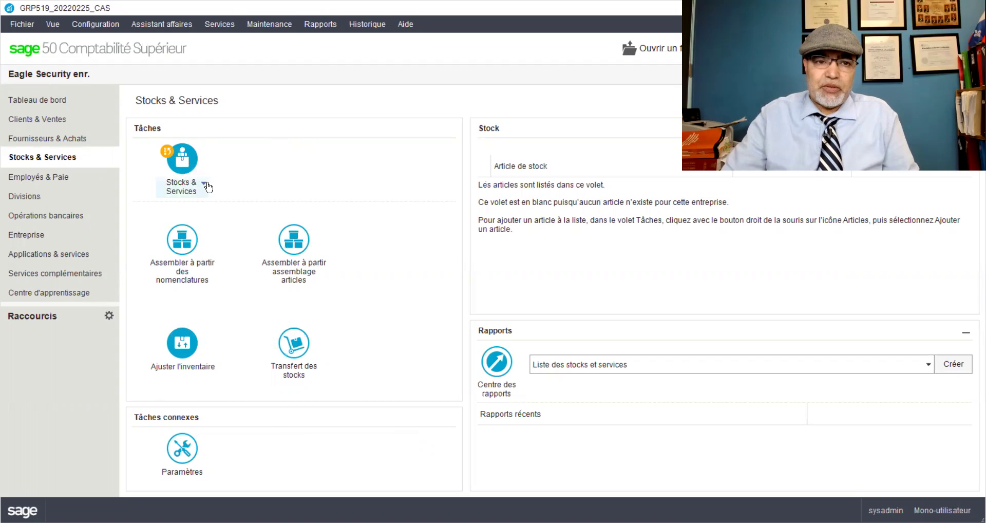
# - Create a new inventory item record of type Stock with the item number CSFA
pyautogui.click(204, 185)
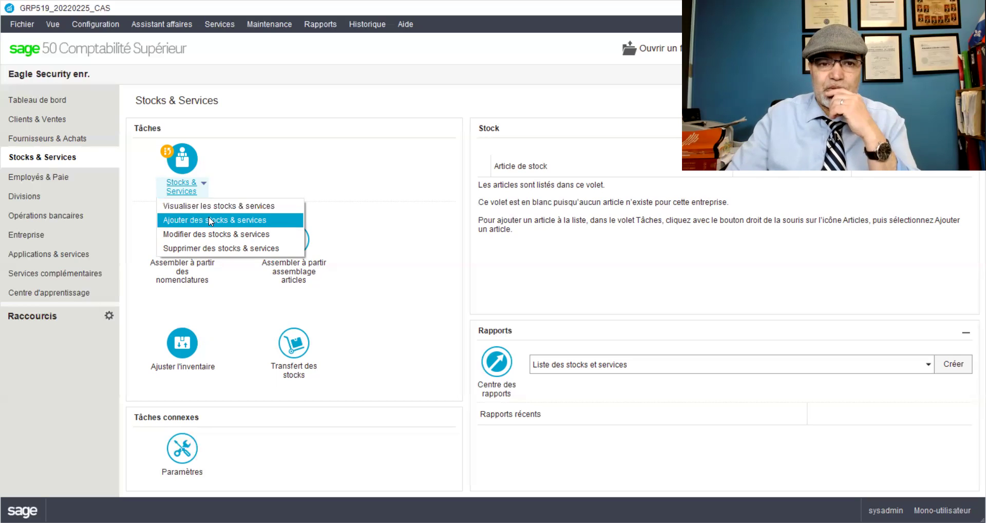
pyautogui.click(209, 221)
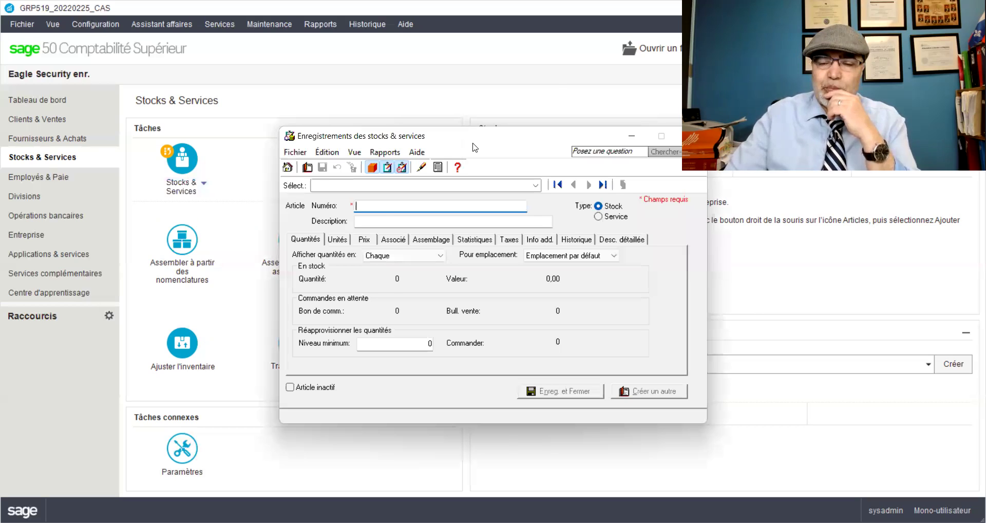
pyautogui.click(437, 166)
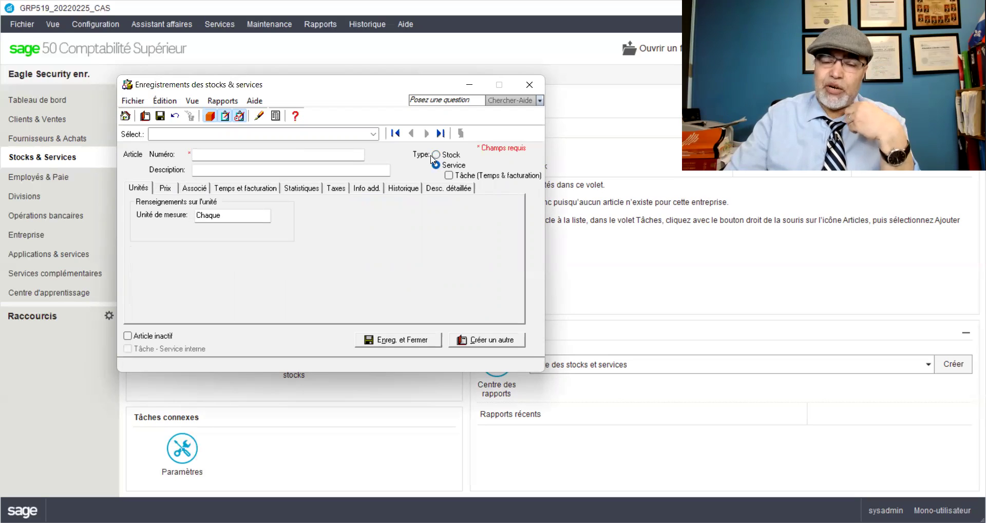
pyautogui.click(436, 155)
pyautogui.click(254, 153)
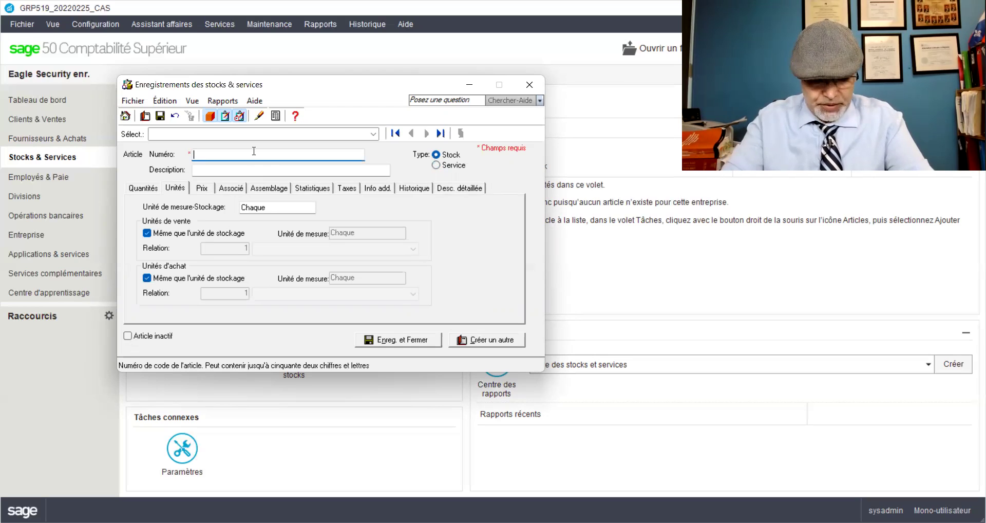
pyautogui.write('CS')
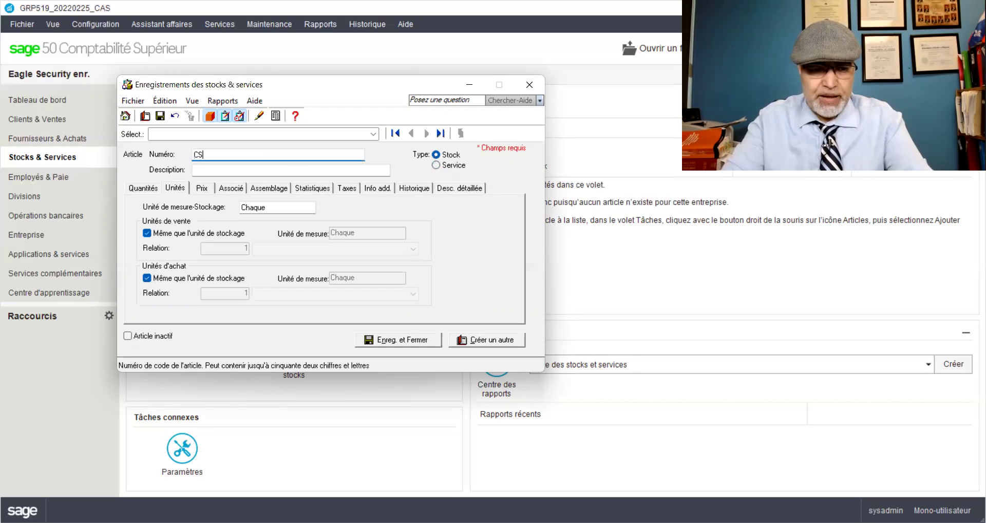
pyautogui.write('FA')
# - Enter "Caméra sans fil pour auto" as the description of item CSFA
pyautogui.click(224, 172)
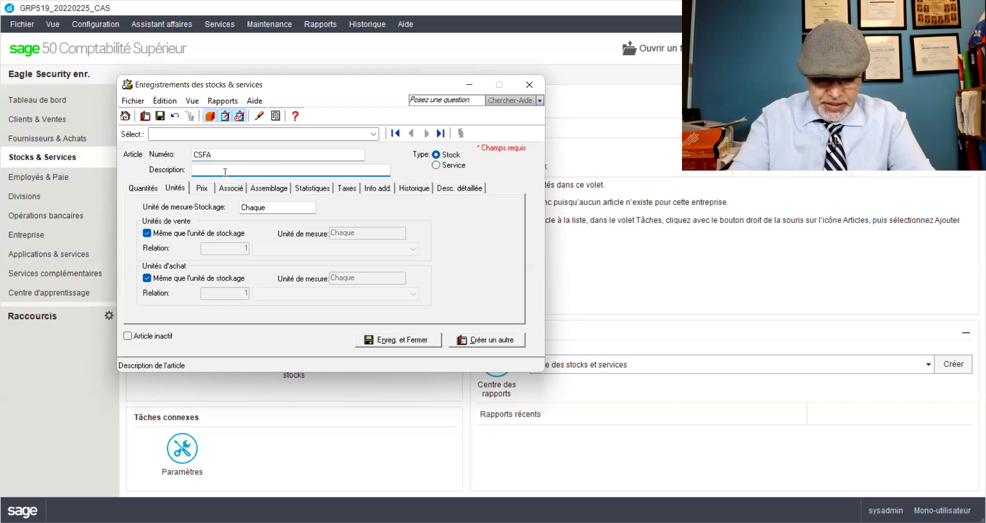
pyautogui.write('Ca')
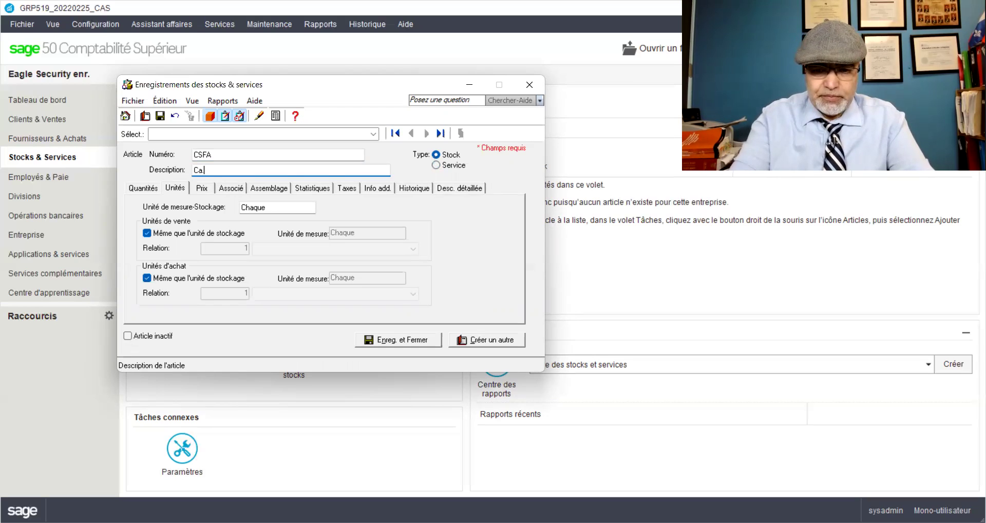
pyautogui.write('méra')
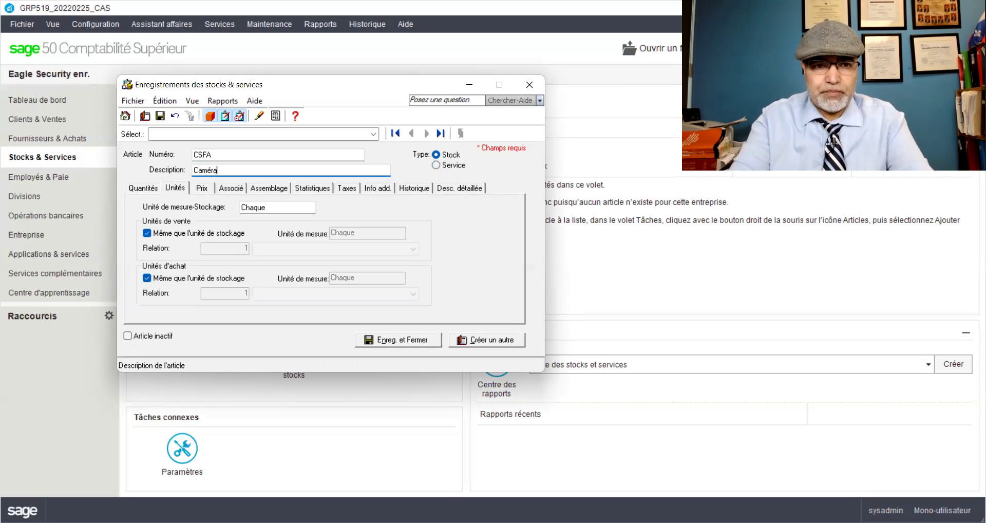
pyautogui.write(' sans')
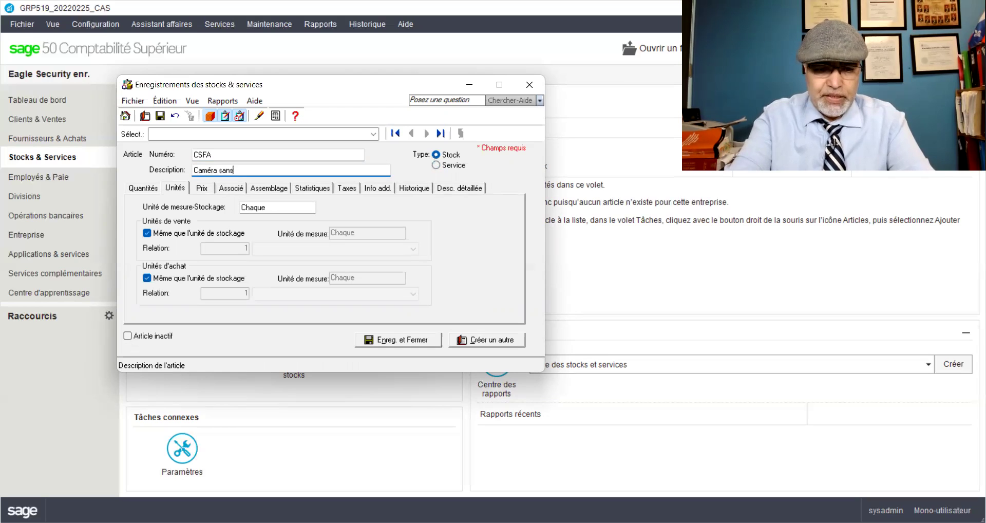
pyautogui.write(' fil pour auto')
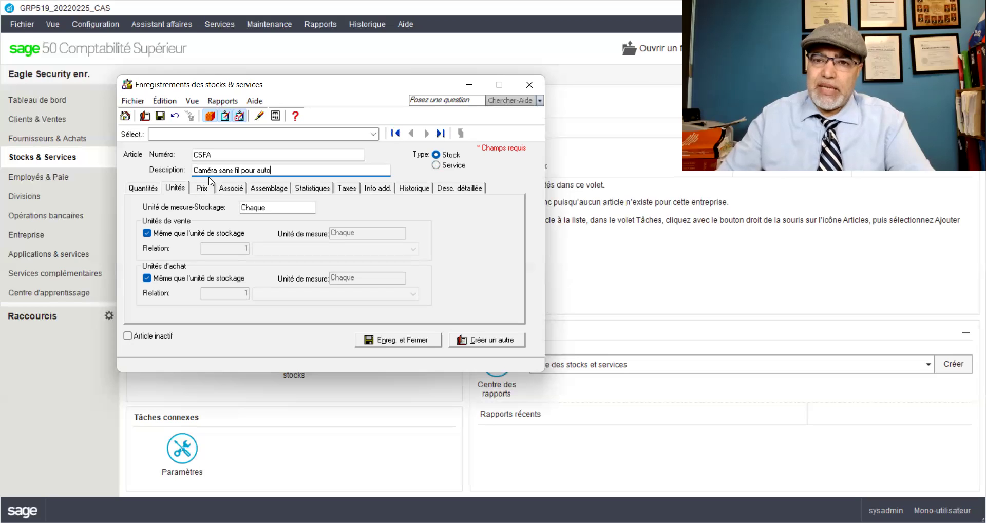
# - Close the CSFA item record and discard it without creating the ledger page
pyautogui.click(529, 87)
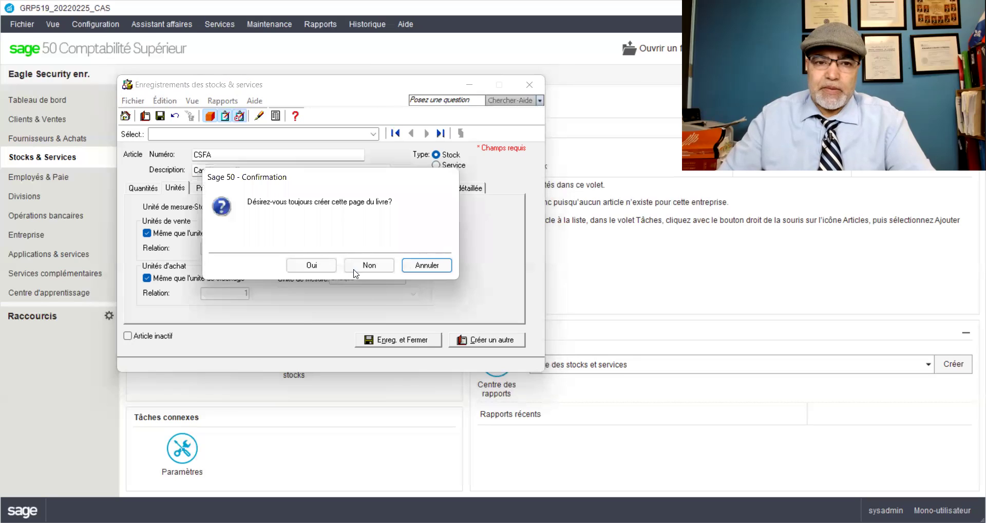
pyautogui.click(314, 271)
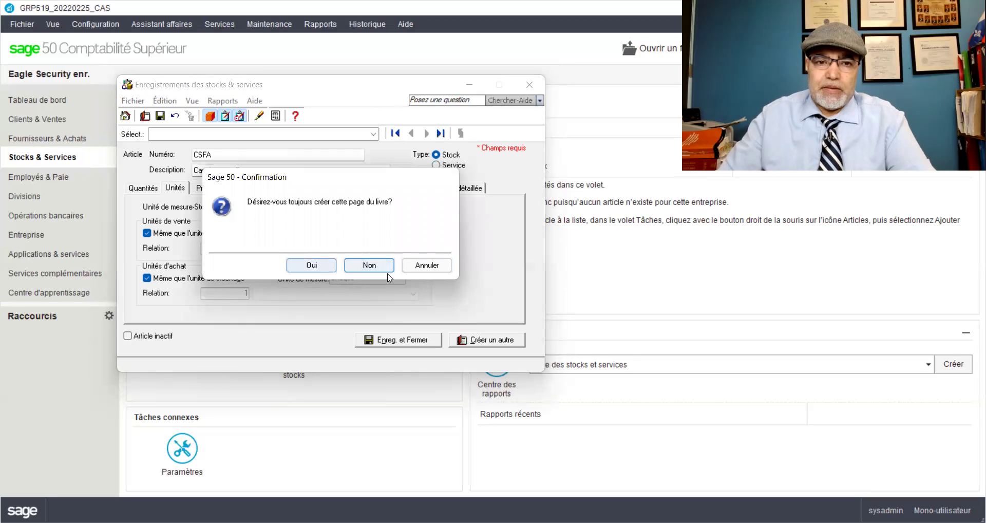
pyautogui.click(378, 266)
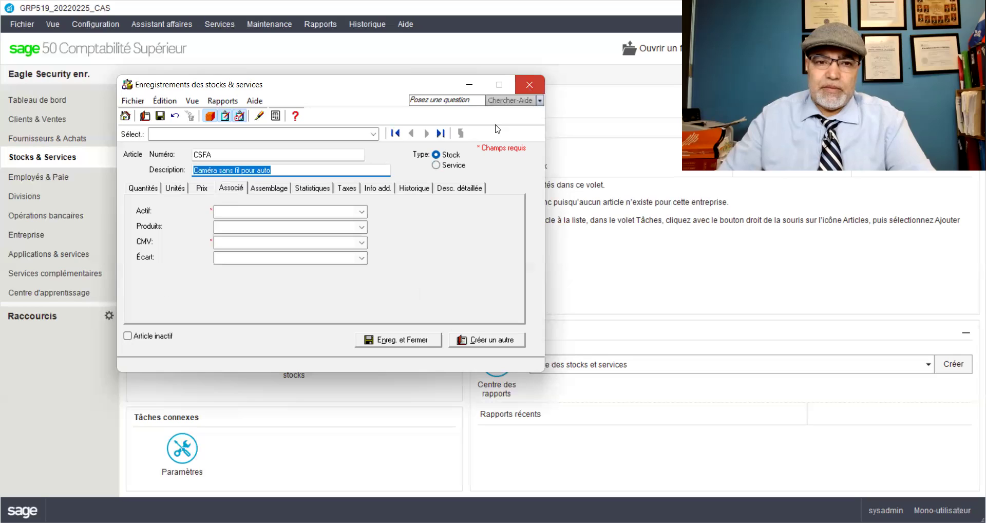
pyautogui.press('Escape')
pyautogui.click(368, 266)
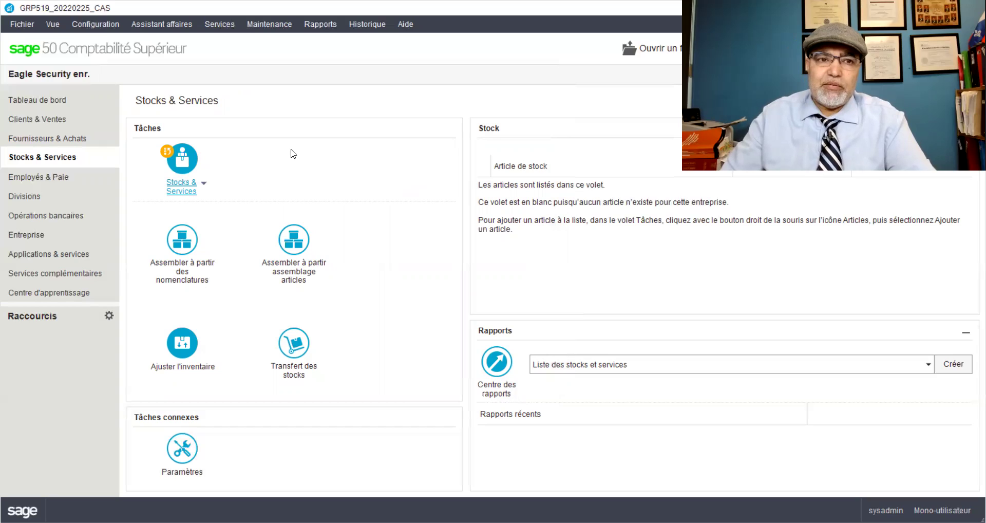
# - Enable the use of categories for inventory and service items in the company's Stocks & Services settings
pyautogui.click(82, 27)
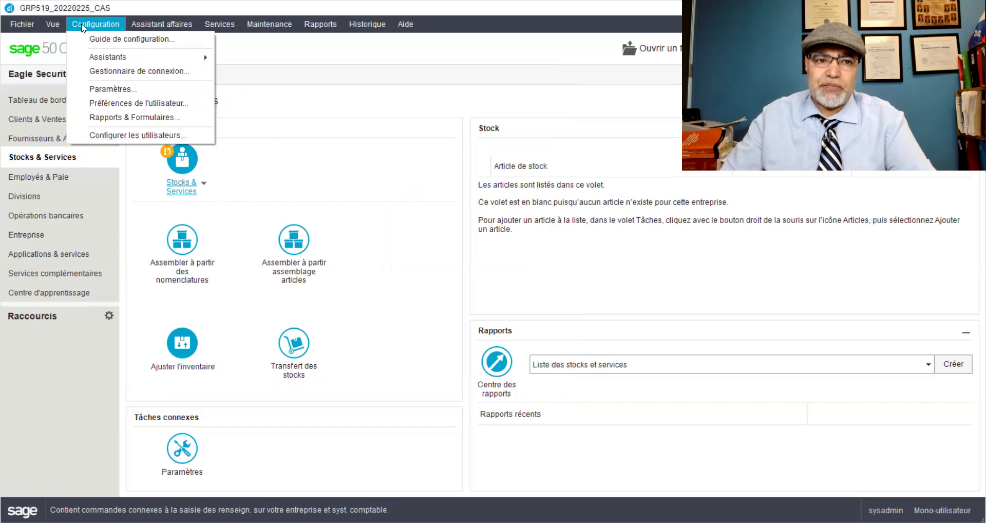
pyautogui.click(111, 90)
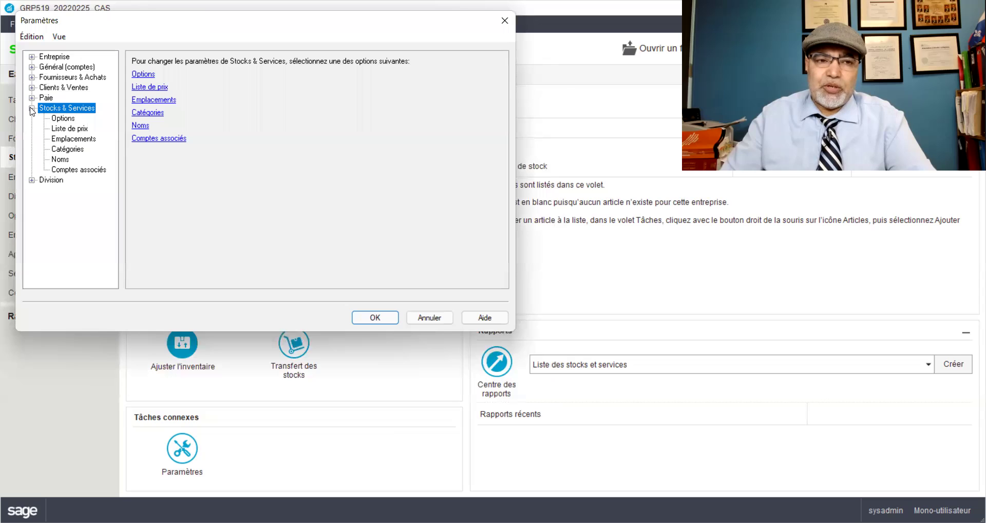
pyautogui.click(68, 150)
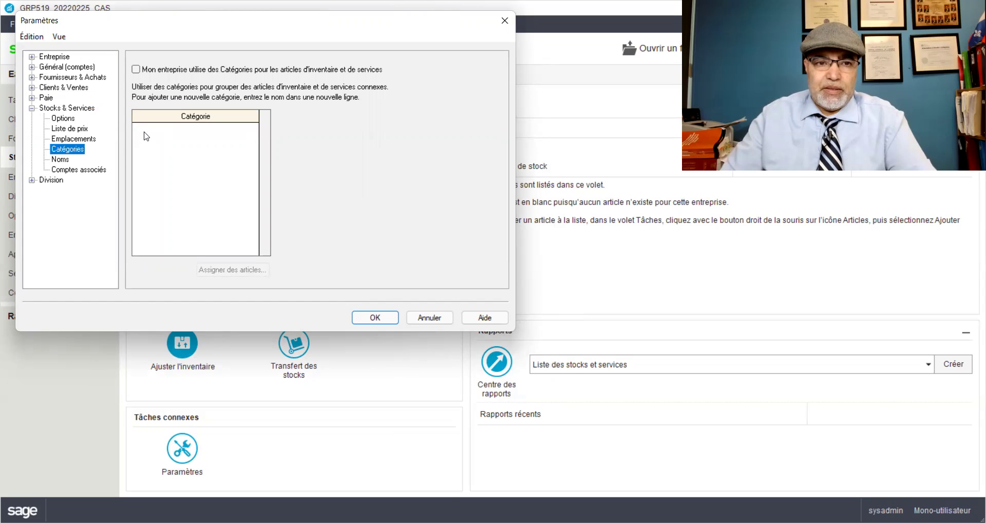
pyautogui.click(135, 69)
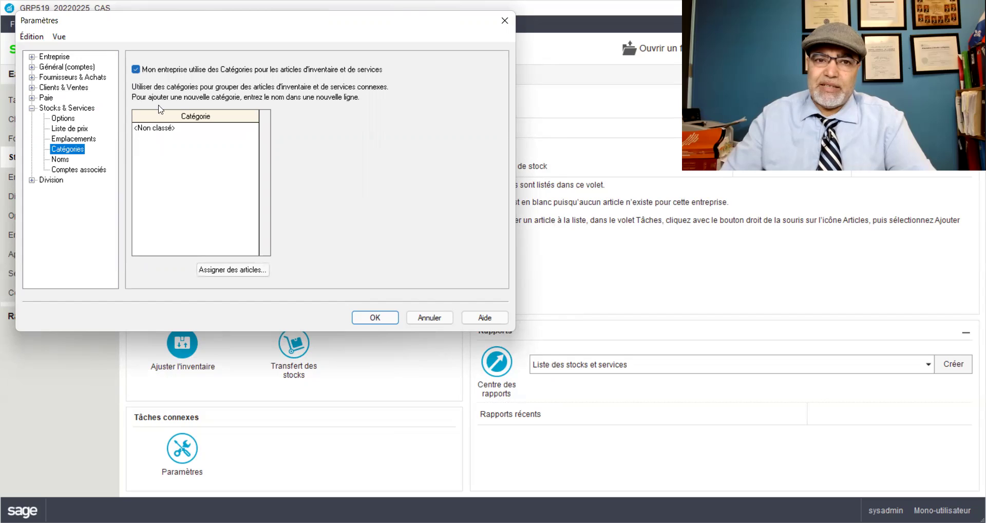
# - Enter "Accessoires sécurité rout" as a new category below <Non classé>
pyautogui.click(140, 138)
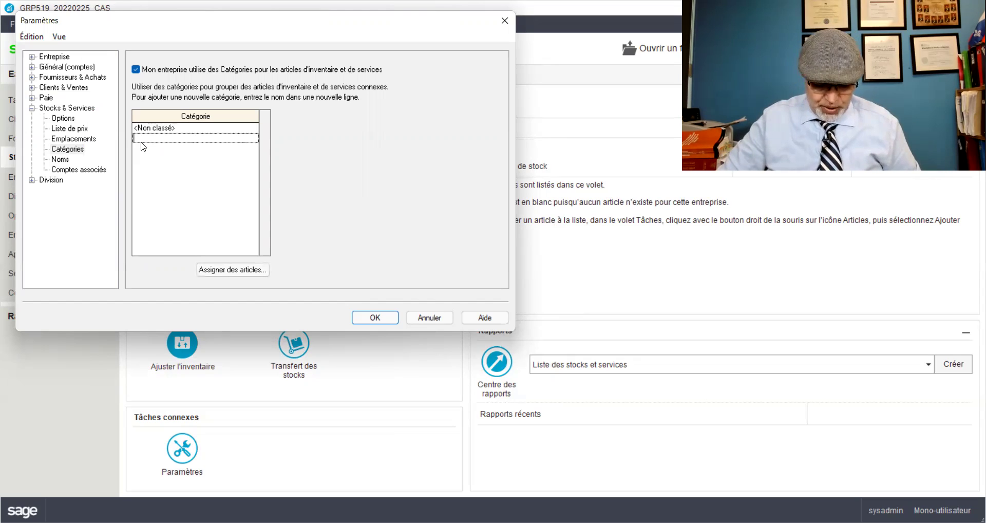
pyautogui.write('Accessoir')
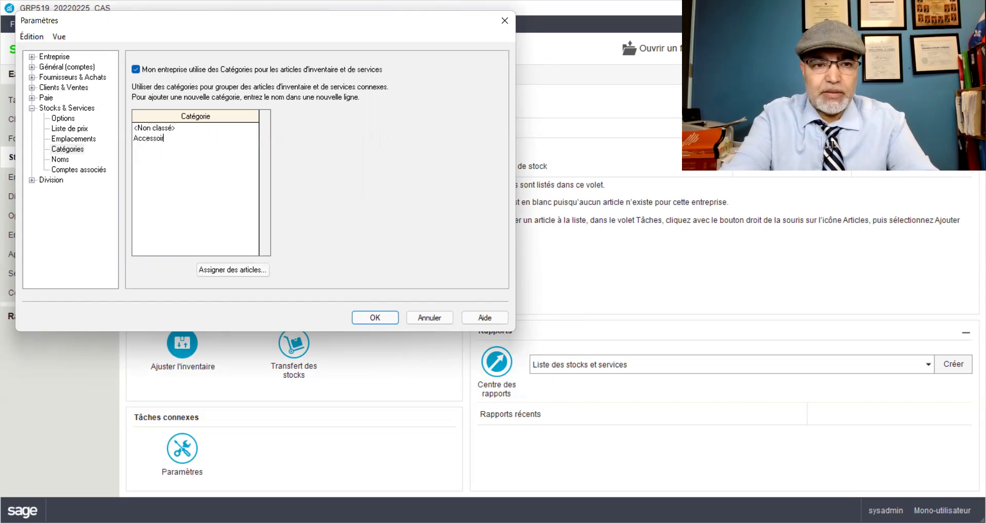
pyautogui.write('es sé')
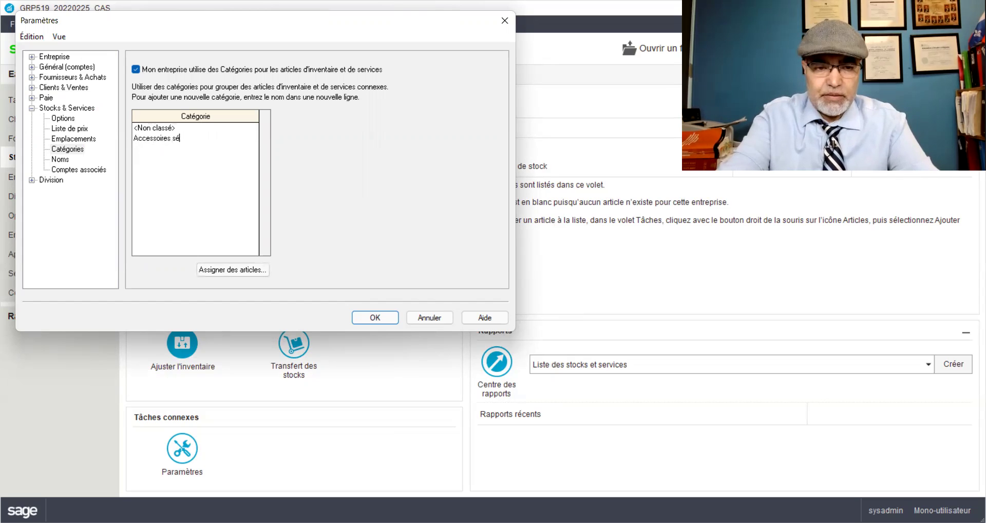
pyautogui.write('curit')
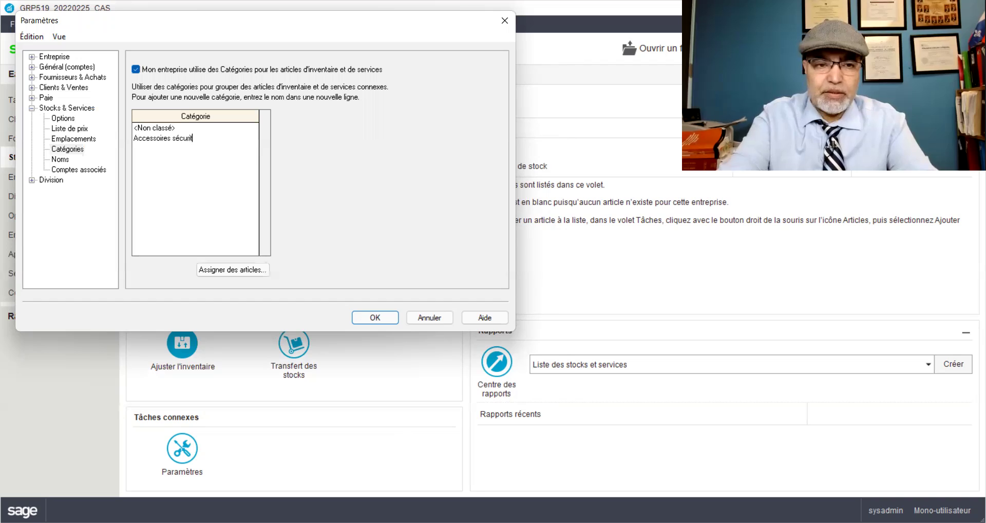
pyautogui.write('é')
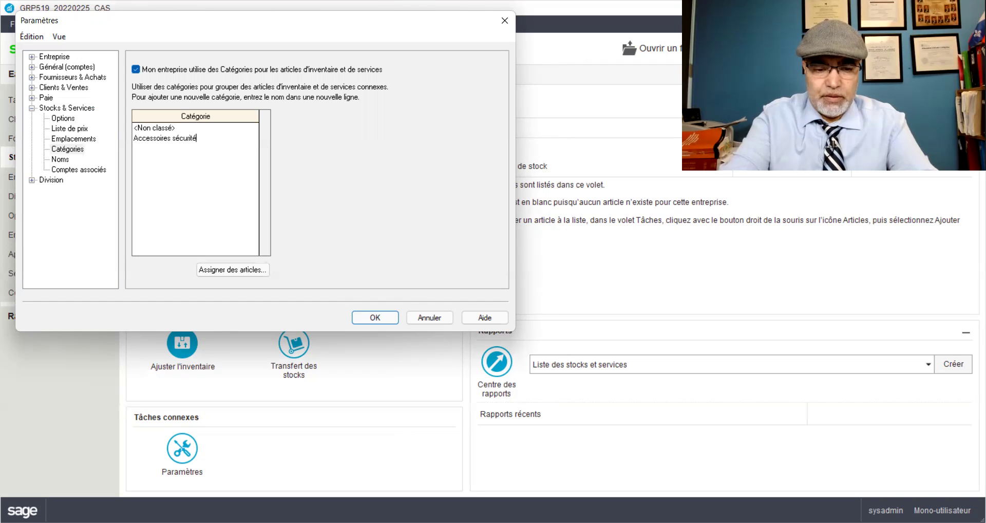
pyautogui.write(' rout')
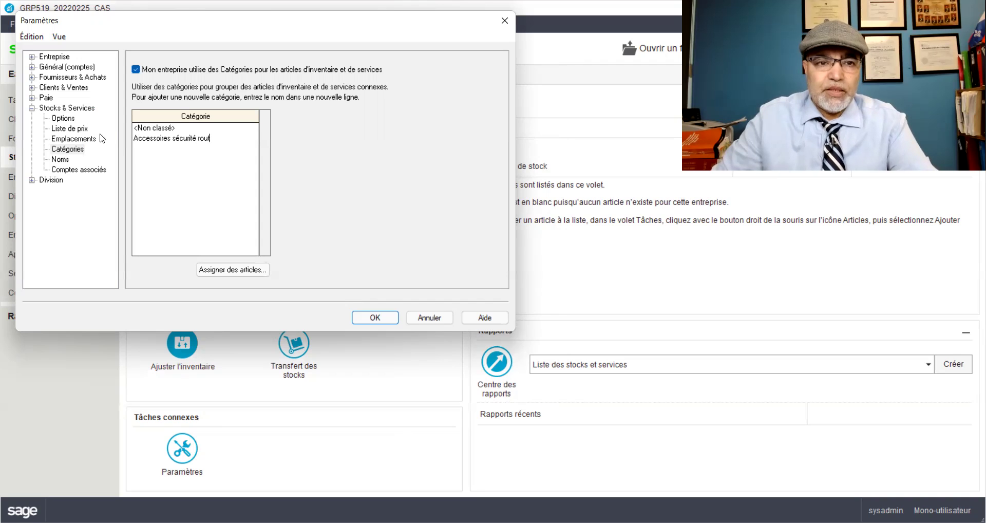
# - Change the new category's name to "Access. sécurité routière" and save the settings
pyautogui.click(172, 137)
pyautogui.press('BackSpace')
pyautogui.press('BackSpace')
pyautogui.press('BackSpace')
pyautogui.press('BackSpace')
pyautogui.press('BackSpace')
pyautogui.press('BackSpace')
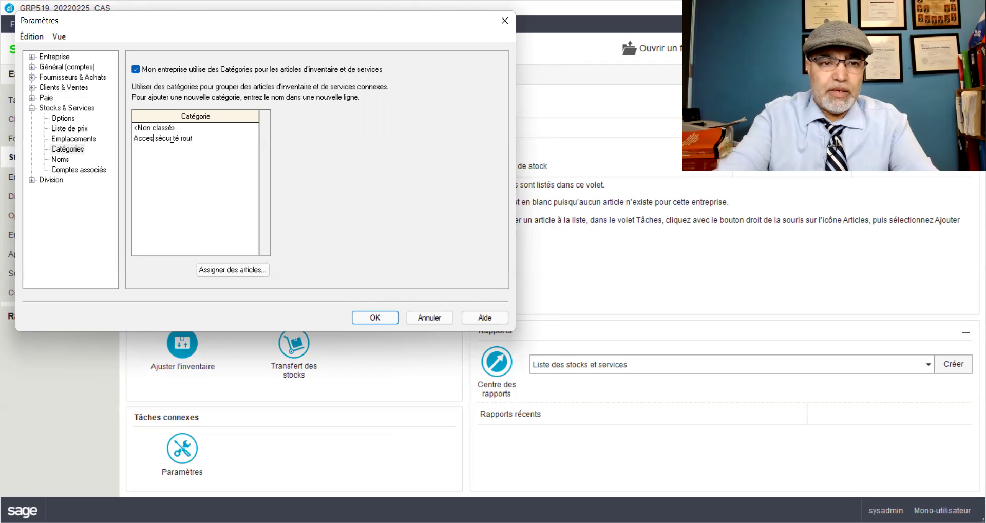
pyautogui.write('s.')
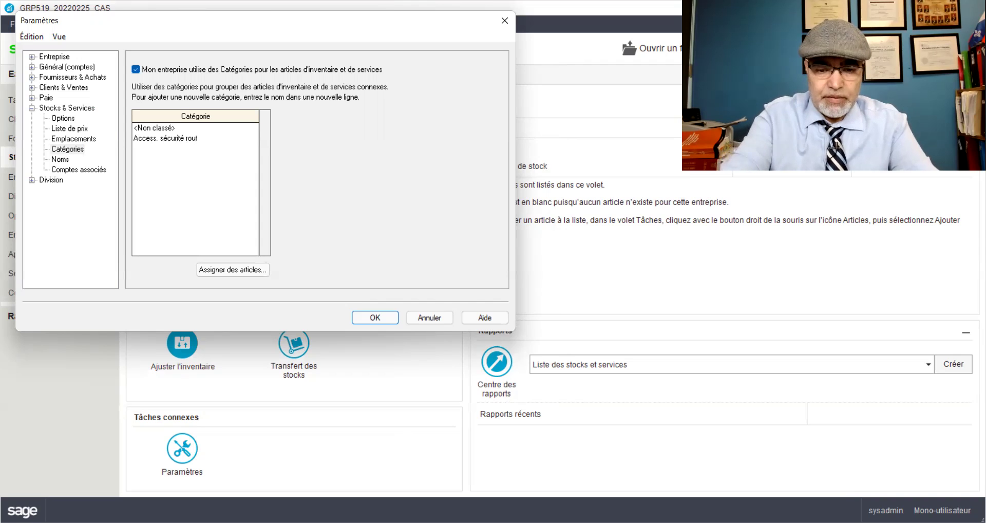
pyautogui.write('ière')
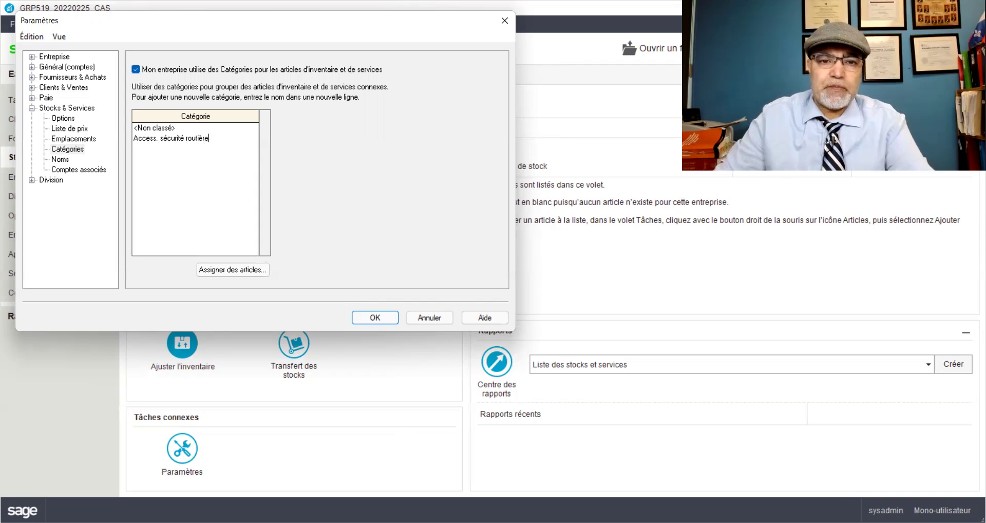
pyautogui.click(375, 320)
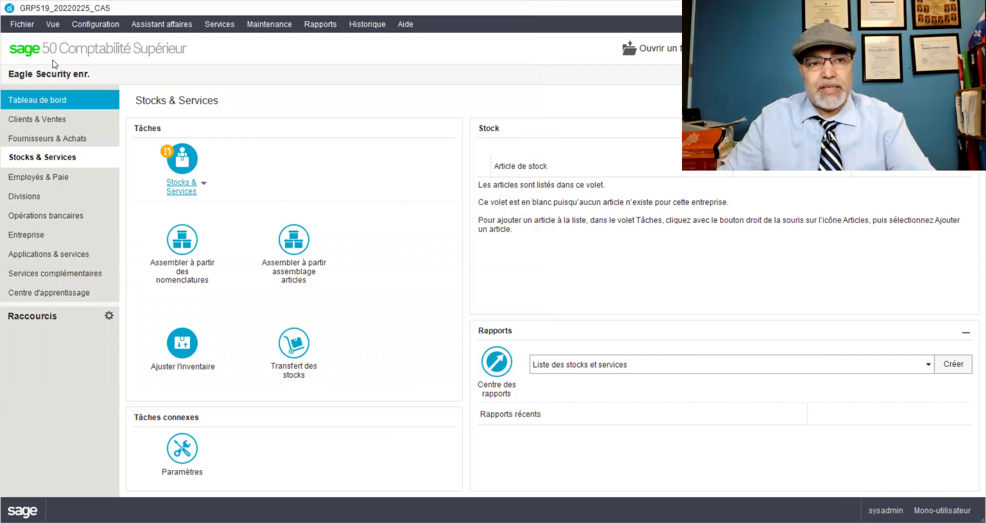
# - Reopen the Stocks & Services category settings and add a category named Pneumatique
pyautogui.click(91, 29)
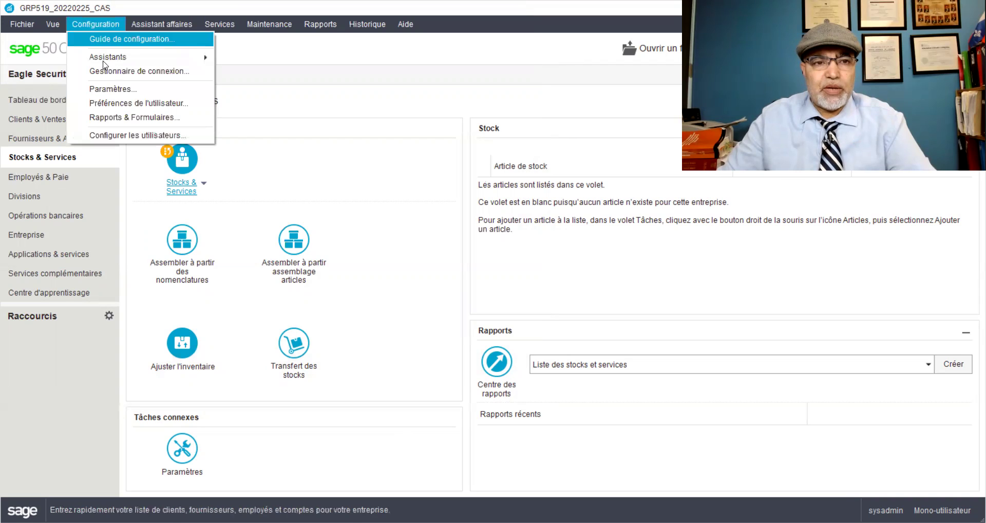
pyautogui.click(107, 97)
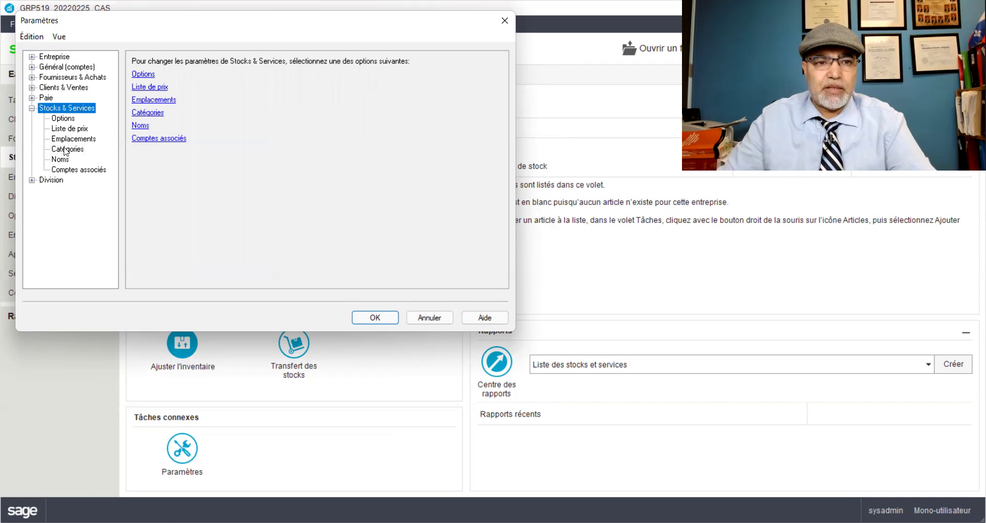
pyautogui.click(67, 149)
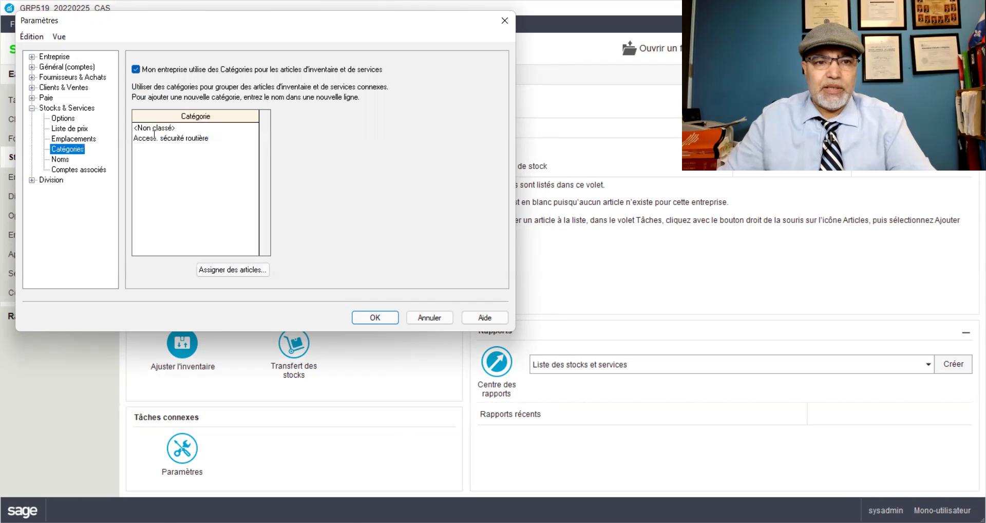
pyautogui.click(210, 138)
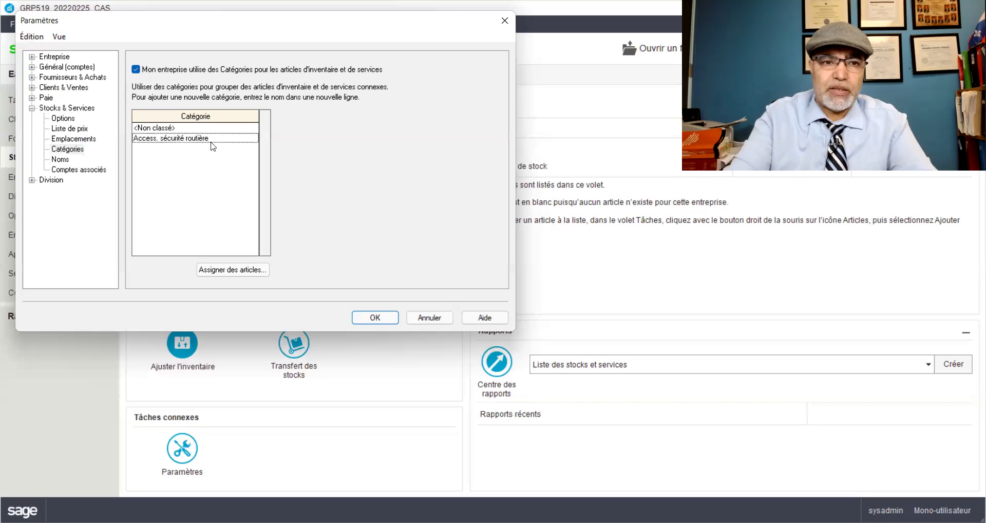
pyautogui.click(163, 149)
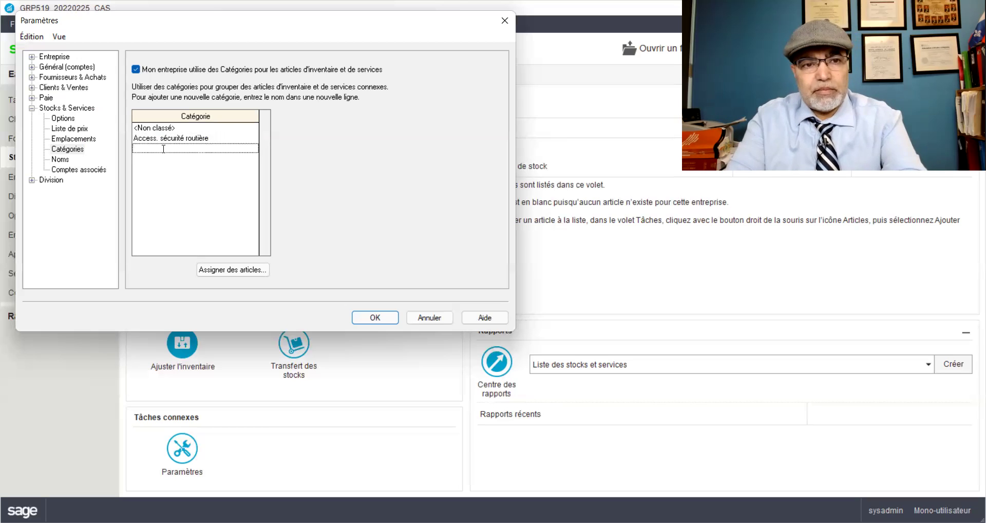
pyautogui.write('Pneumatique')
# - Add the categories Allumage, Électricité and Carosserie below Pneumatique and save the settings
pyautogui.click(151, 160)
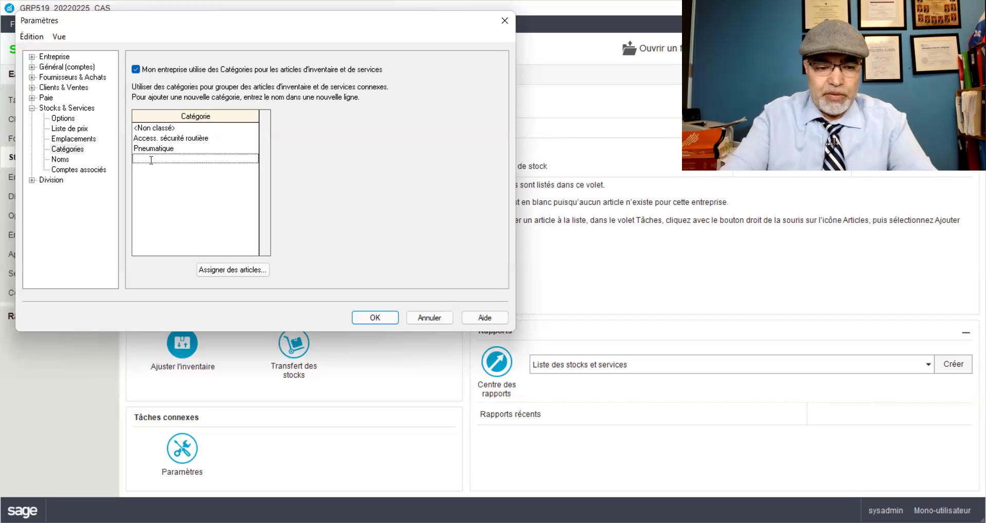
pyautogui.write('Allum')
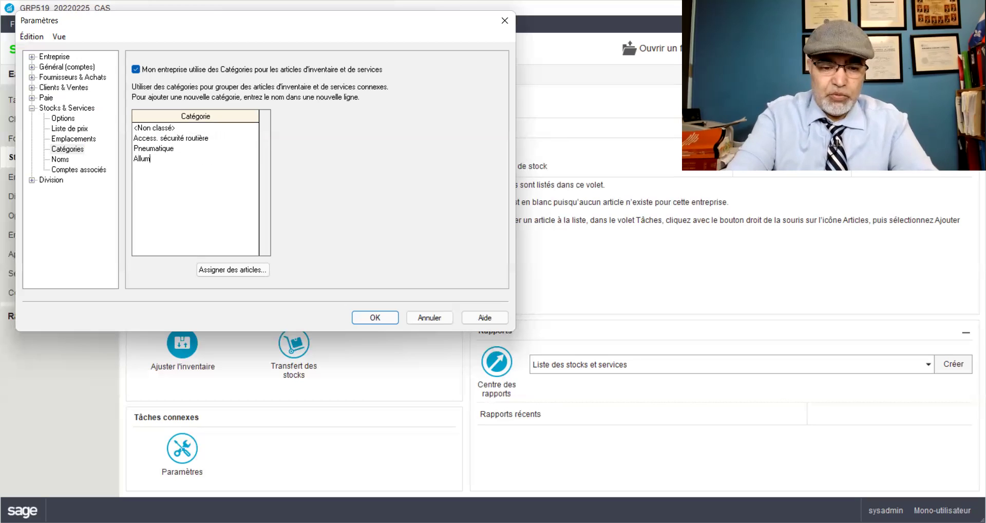
pyautogui.write('age')
pyautogui.click(156, 168)
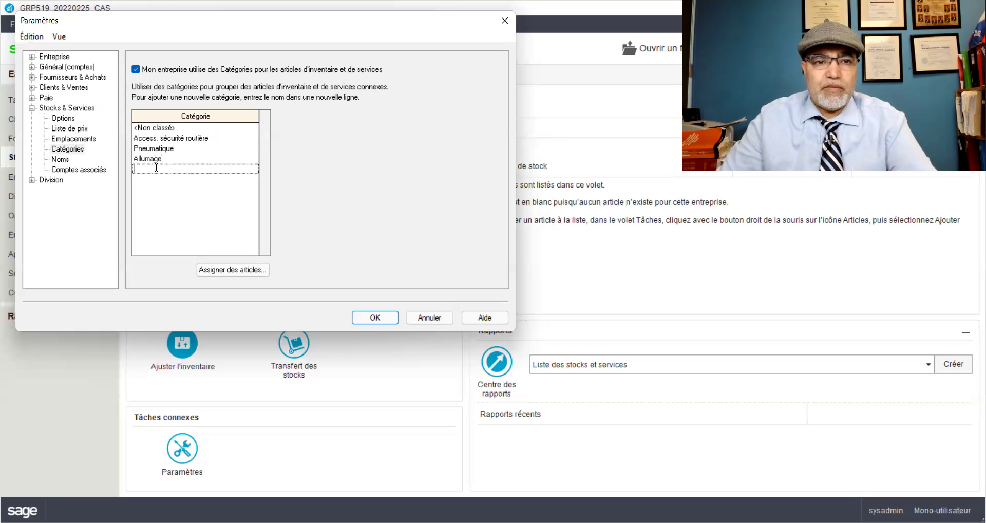
pyautogui.write('Électricité')
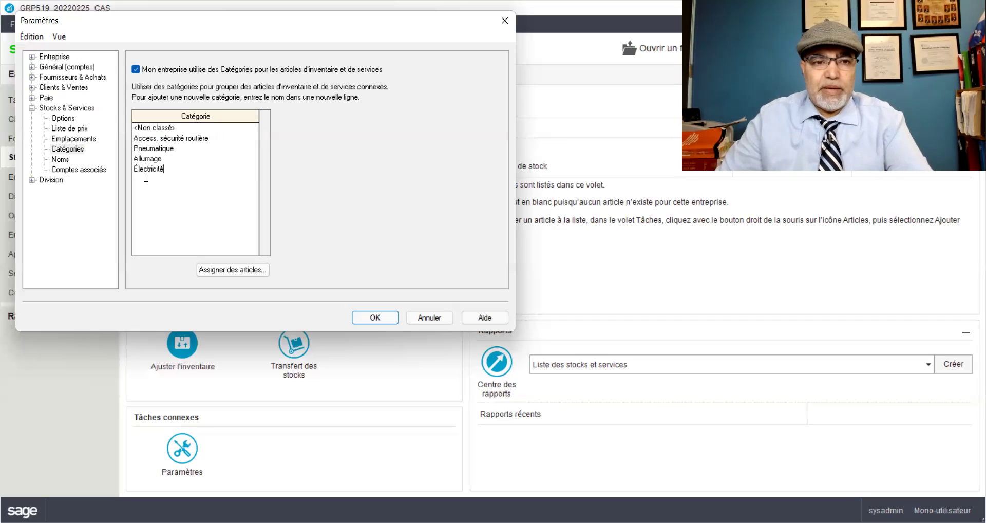
pyautogui.click(146, 178)
pyautogui.write('Carosserie')
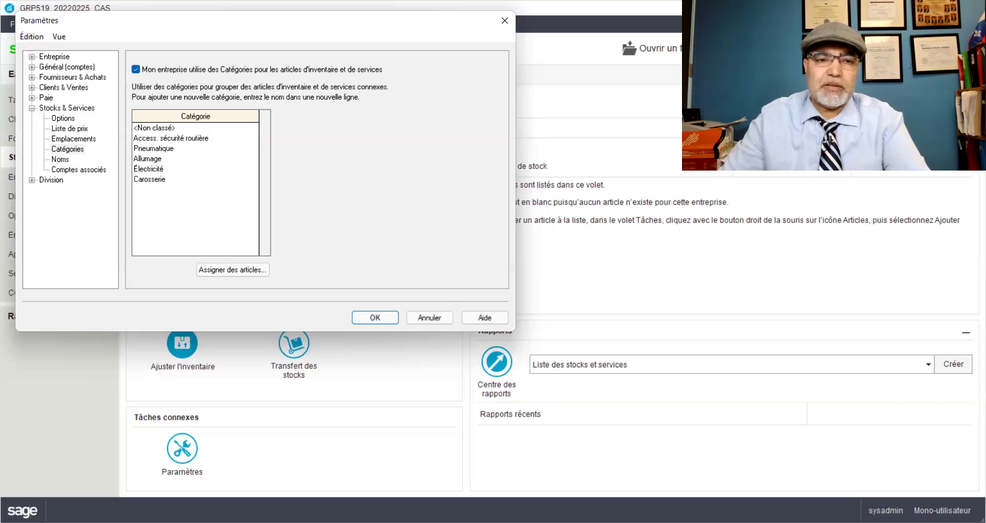
pyautogui.click(375, 318)
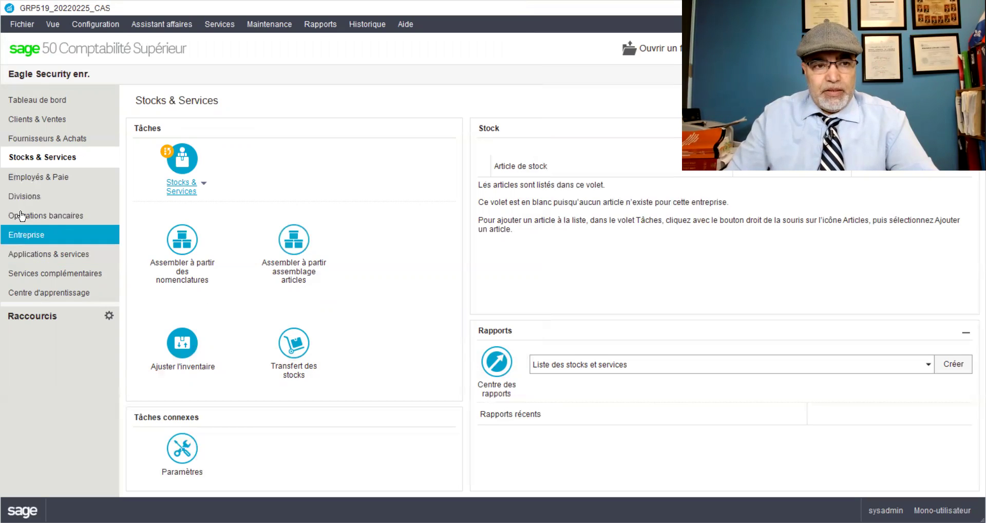
# - Open the company's chart of accounts and bring up the record of inventory account 1520 Stock A
pyautogui.click(30, 239)
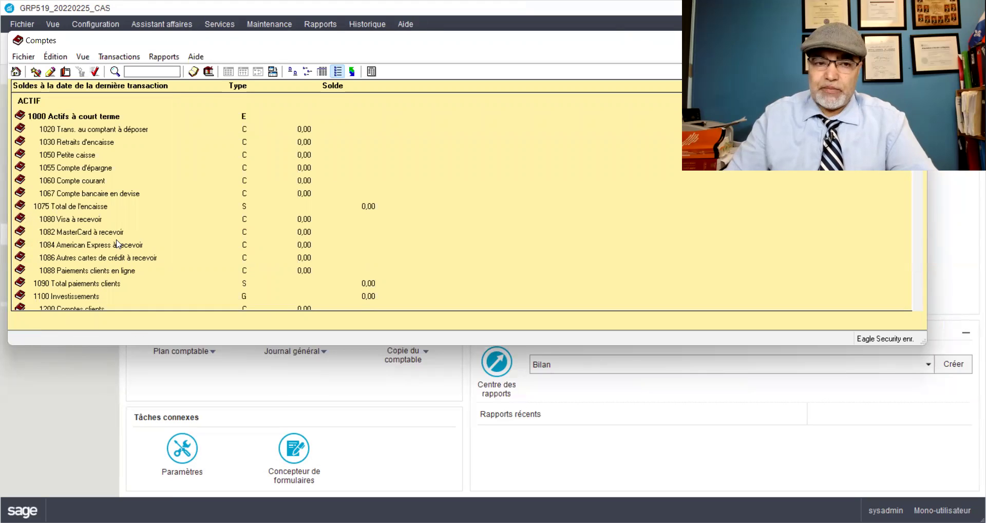
pyautogui.scroll(-2, 117, 244)
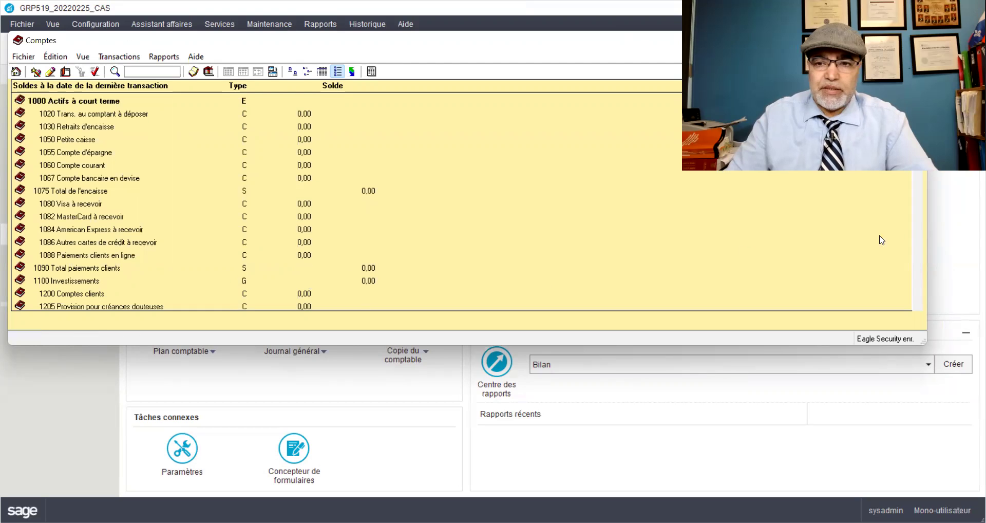
pyautogui.click(921, 241)
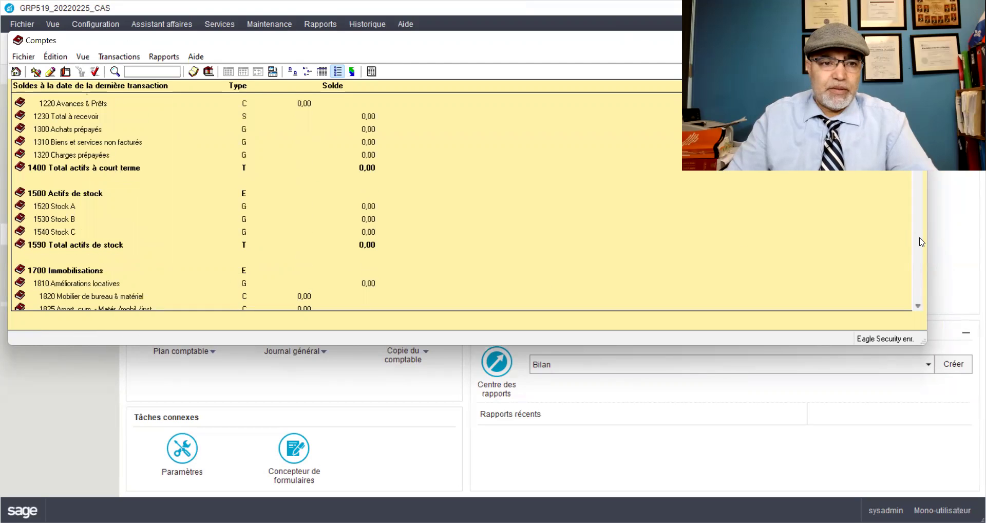
pyautogui.click(50, 208)
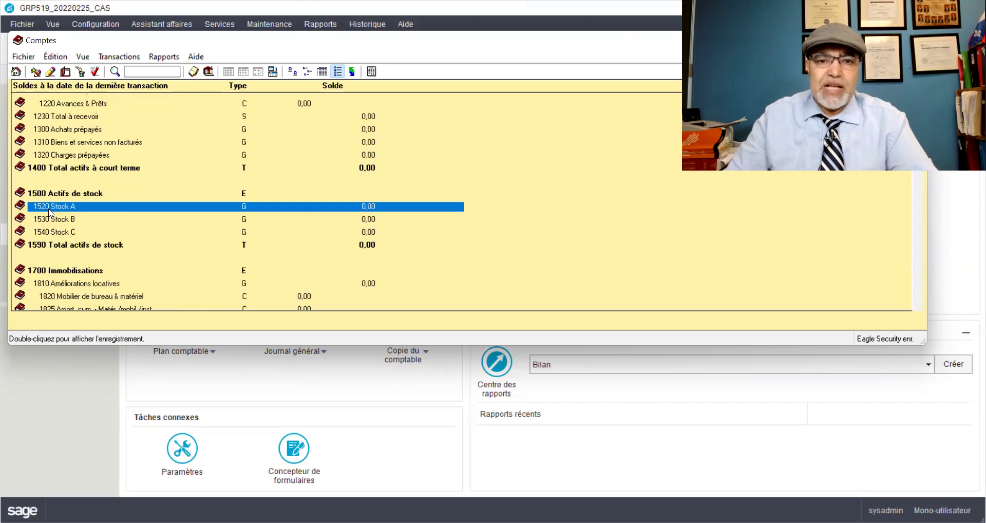
pyautogui.doubleClick(50, 211)
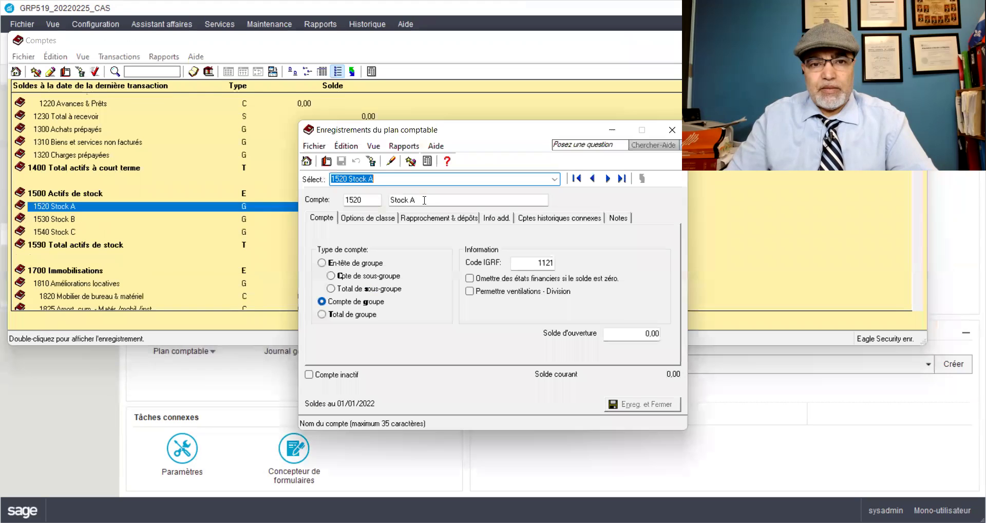
# - Rename account 1520 as "Caméra sans fil pour auto", copy the new name and save the record
pyautogui.click(424, 201)
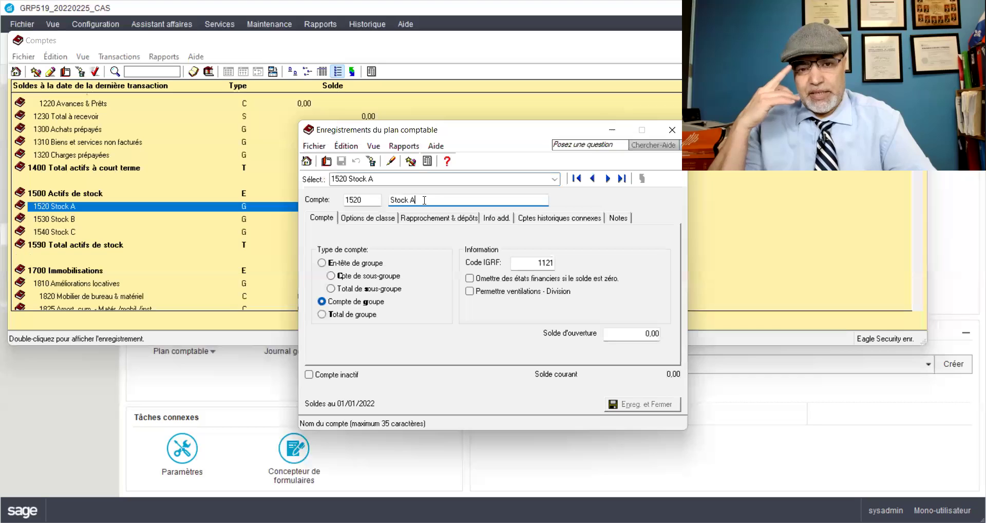
pyautogui.press('BackSpace')
pyautogui.press('BackSpace')
pyautogui.press('BackSpace')
pyautogui.press('BackSpace')
pyautogui.press('BackSpace')
pyautogui.press('BackSpace')
pyautogui.press('BackSpace')
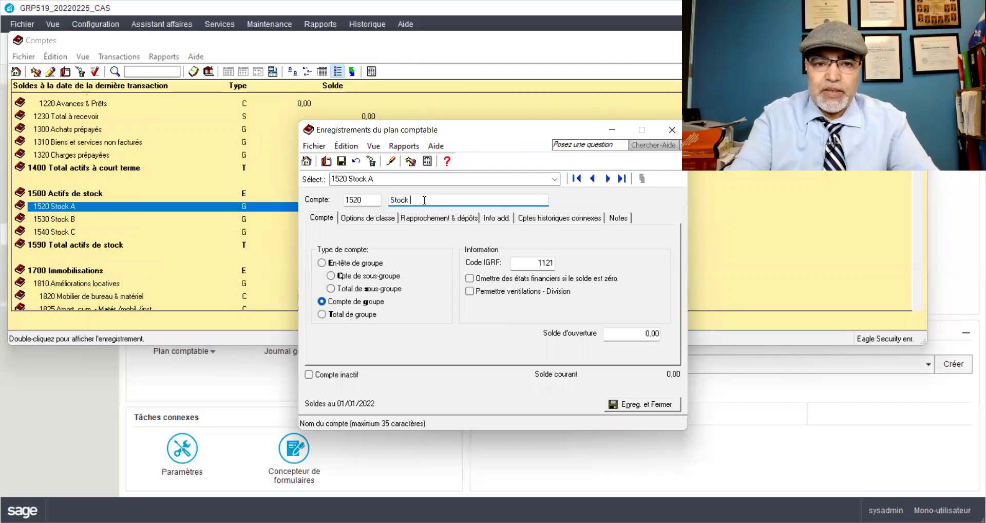
pyautogui.write('C')
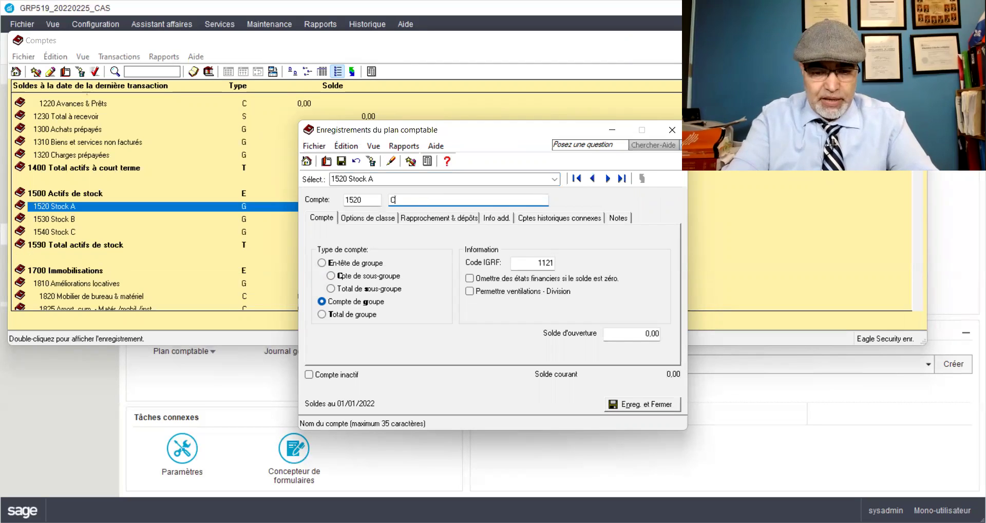
pyautogui.write('améra')
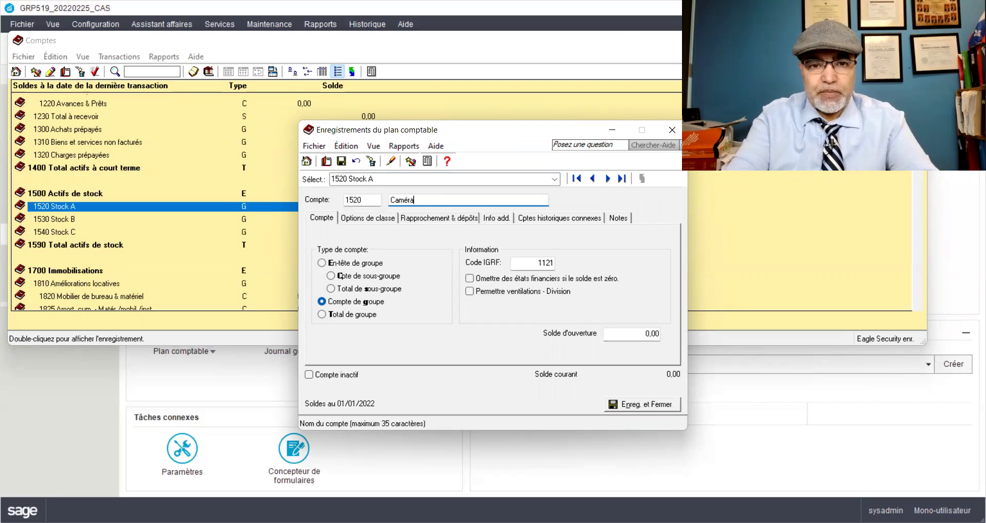
pyautogui.write(' sans fil')
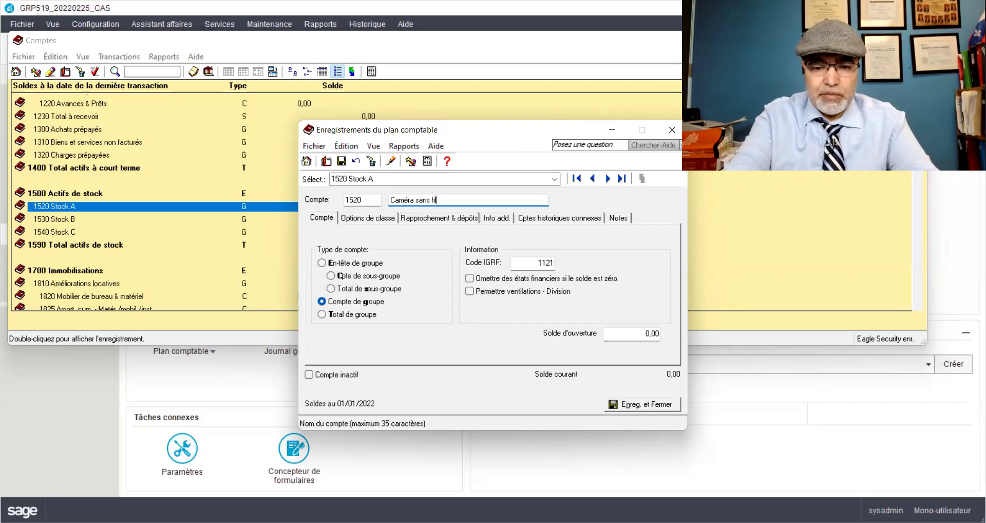
pyautogui.write(' pour auto')
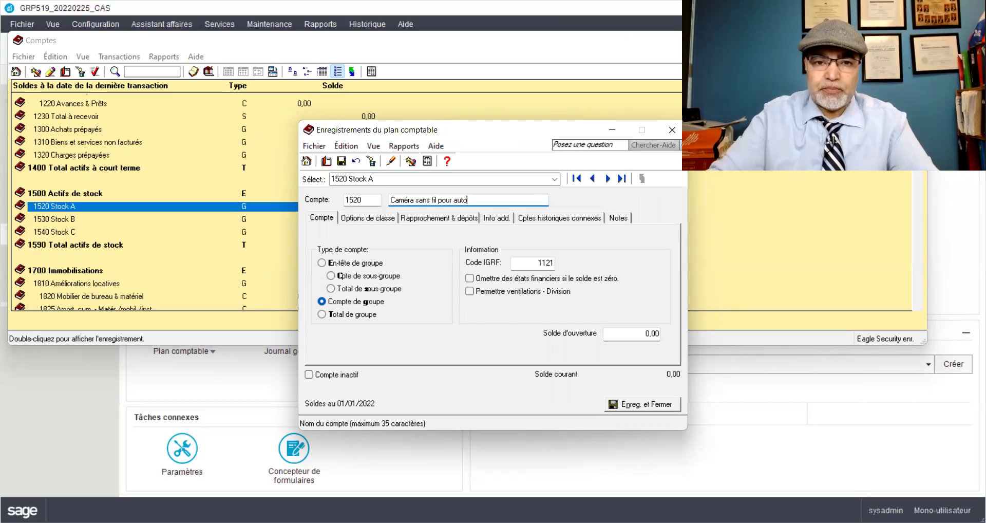
pyautogui.hotkey('shift', 'Home')
pyautogui.hotkey('ctrl', 'c')
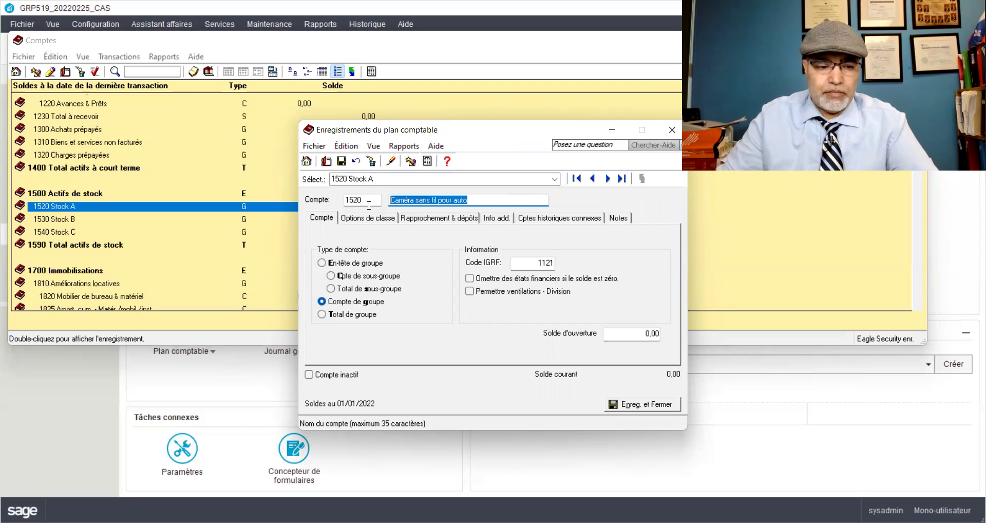
pyautogui.click(342, 163)
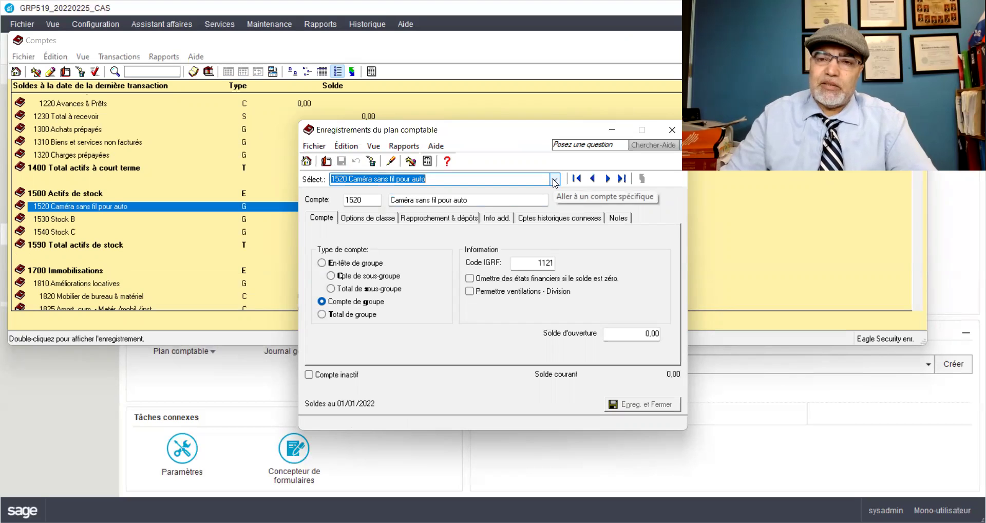
# - Switch to sales revenue account 4020, replace its name with the copied "Caméra sans fil pour auto" and save it
pyautogui.click(554, 179)
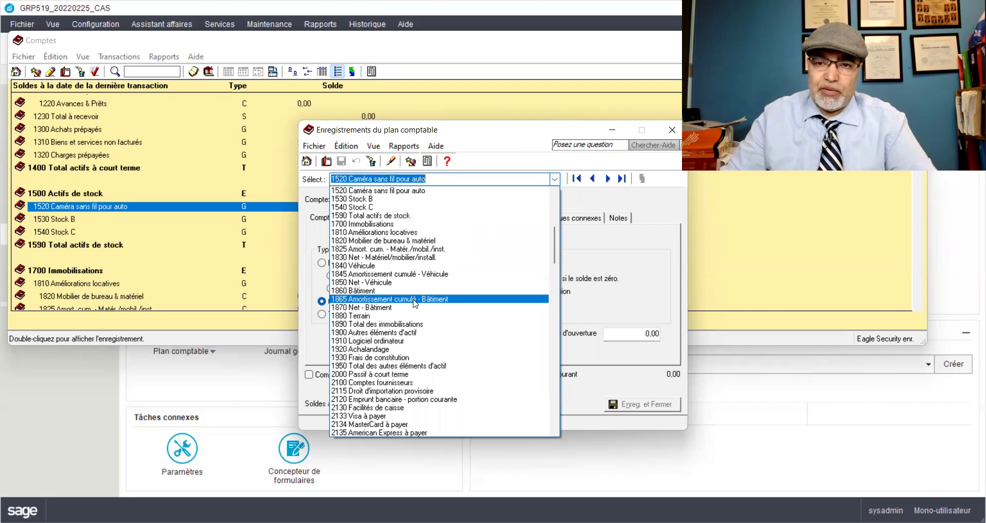
pyautogui.scroll(-8, 415, 303)
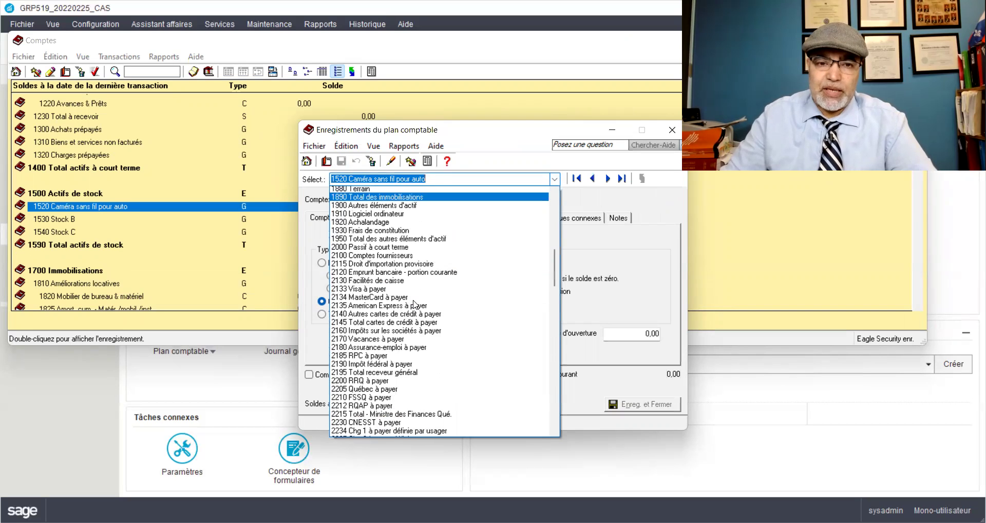
pyautogui.scroll(-9, 401, 308)
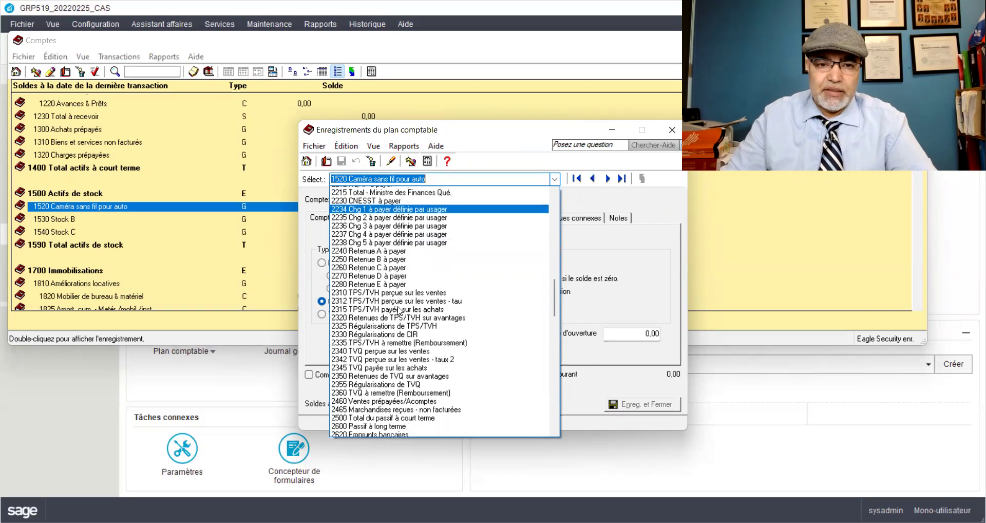
pyautogui.scroll(-6, 398, 308)
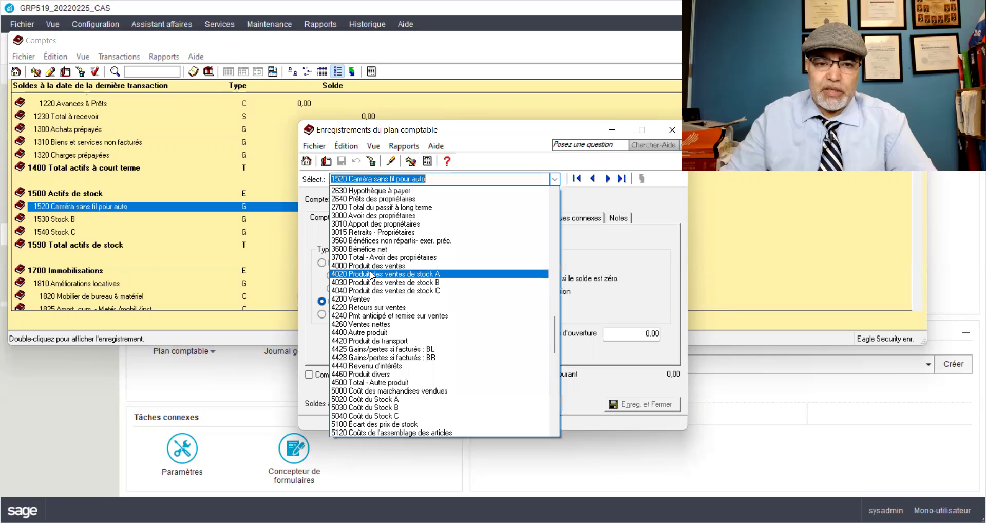
pyautogui.click(371, 276)
pyautogui.moveTo(486, 199); pyautogui.dragTo(370, 200)
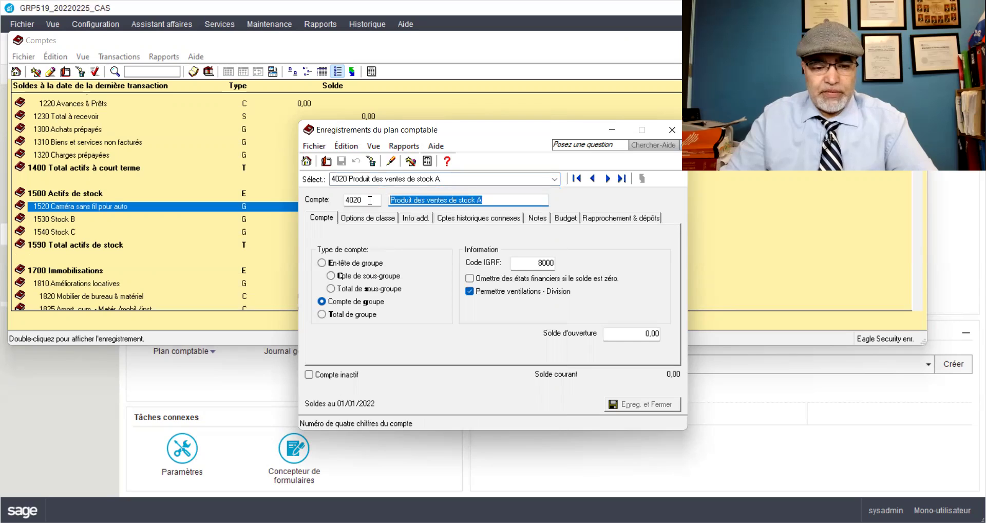
pyautogui.hotkey('ctrl', 'v')
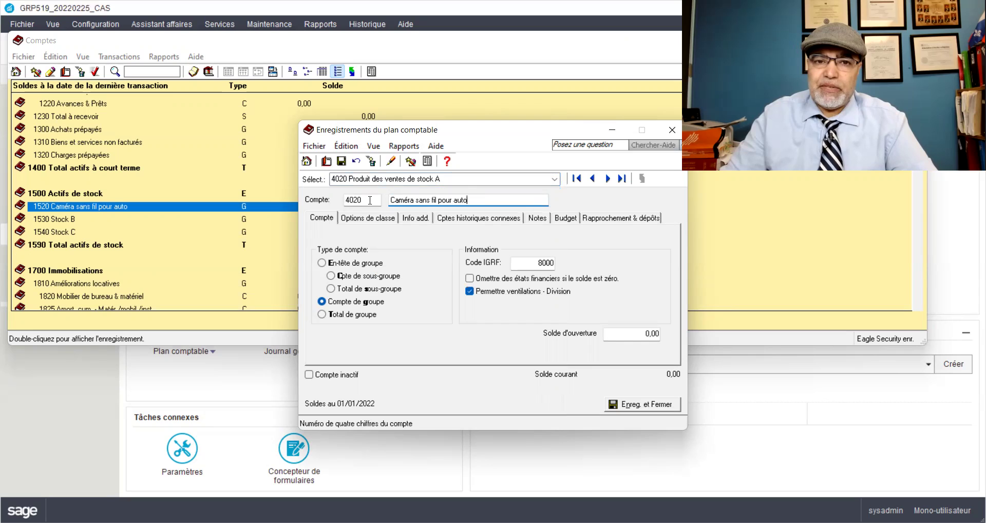
pyautogui.click(341, 163)
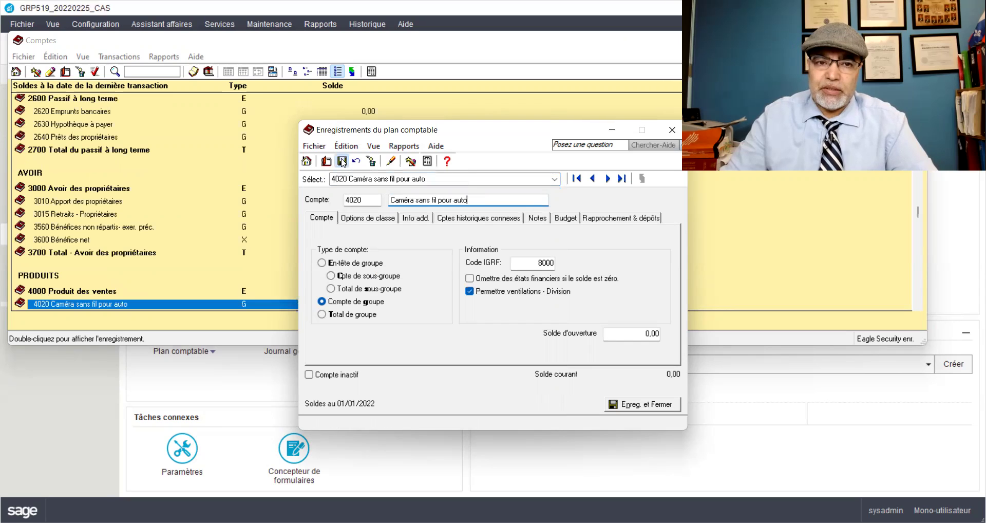
# - Rename cost account 5020 as "Caméra sans fil pour auto", save it and close the chart of accounts windows
pyautogui.click(556, 179)
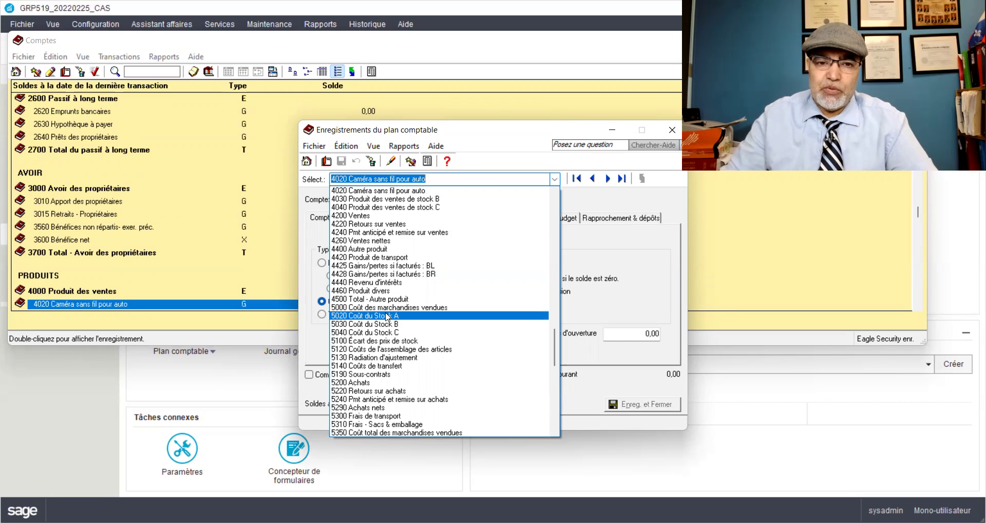
pyautogui.click(387, 316)
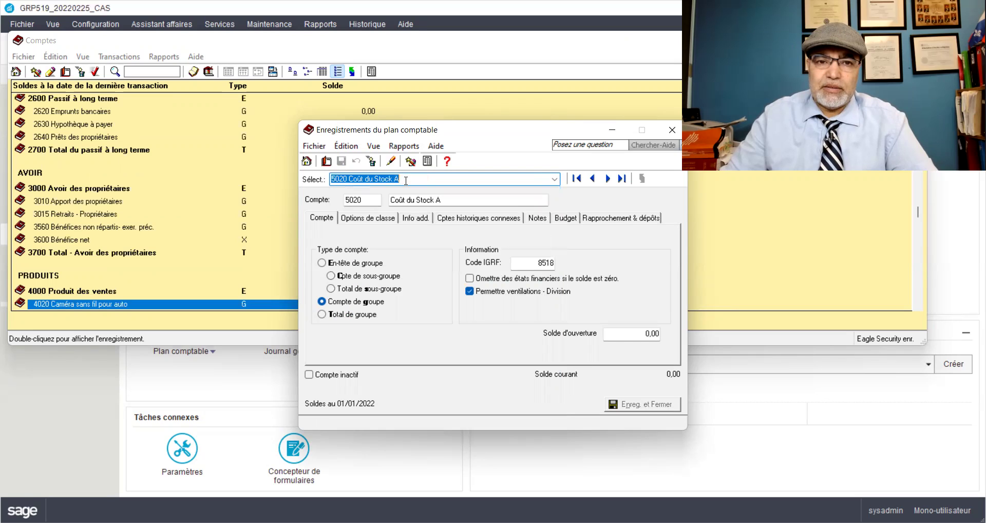
pyautogui.click(387, 199)
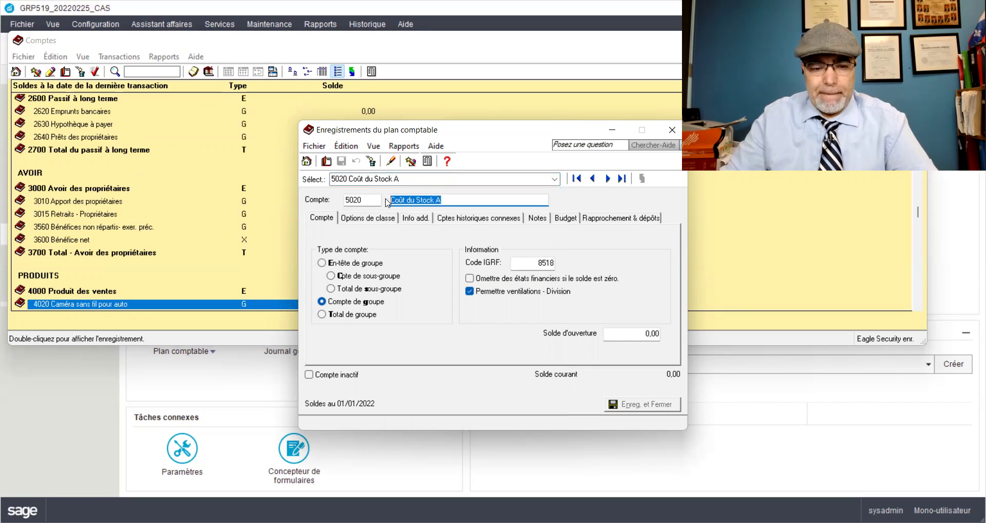
pyautogui.hotkey('ctrl', 'v')
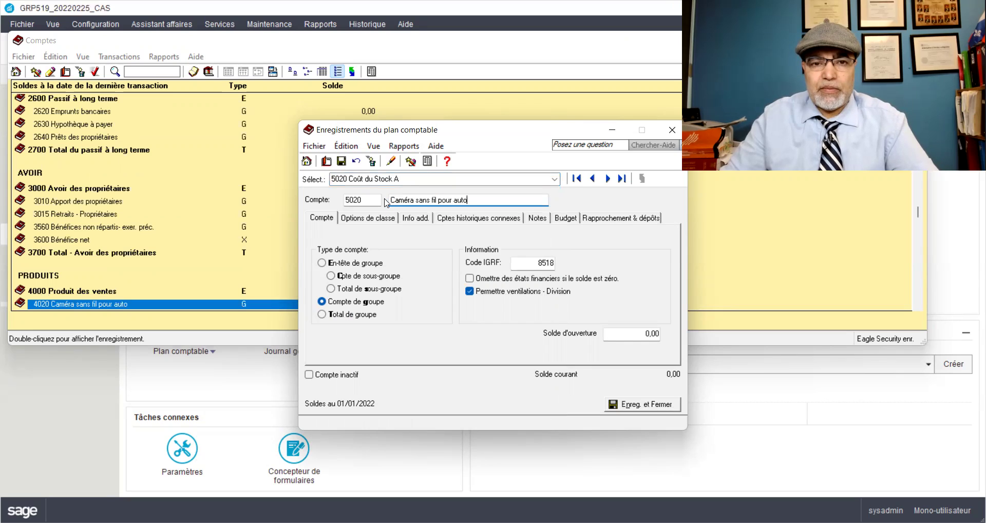
pyautogui.click(341, 161)
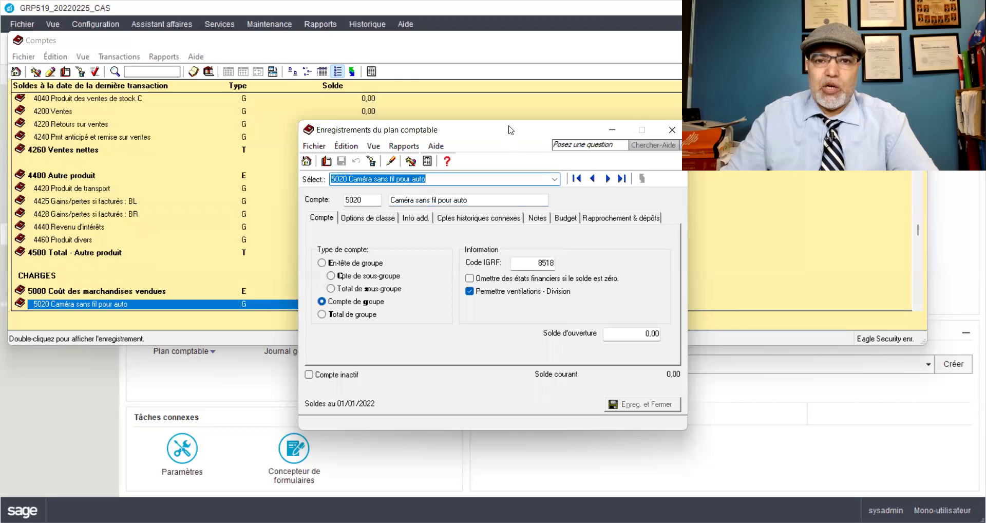
pyautogui.moveTo(467, 128); pyautogui.dragTo(379, 73)
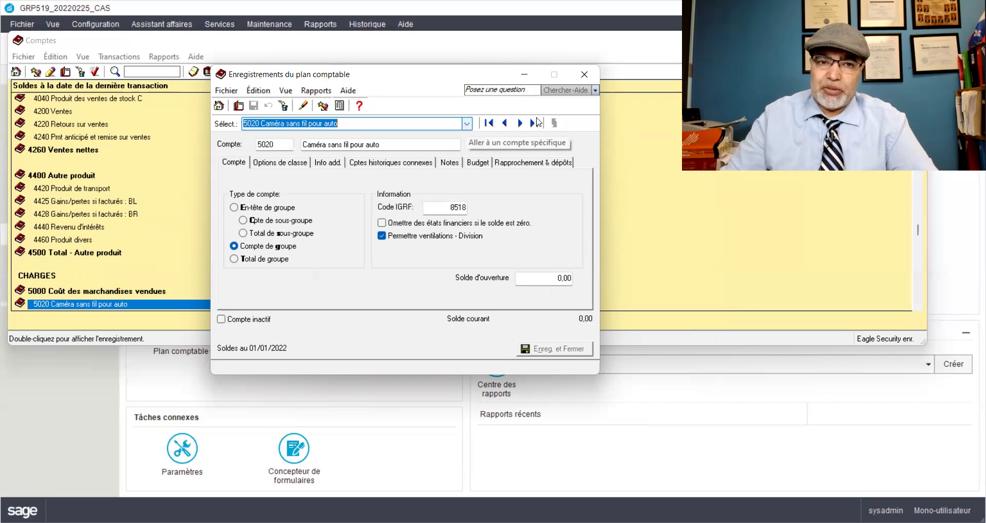
pyautogui.click(584, 76)
pyautogui.scroll(1, 164, 164)
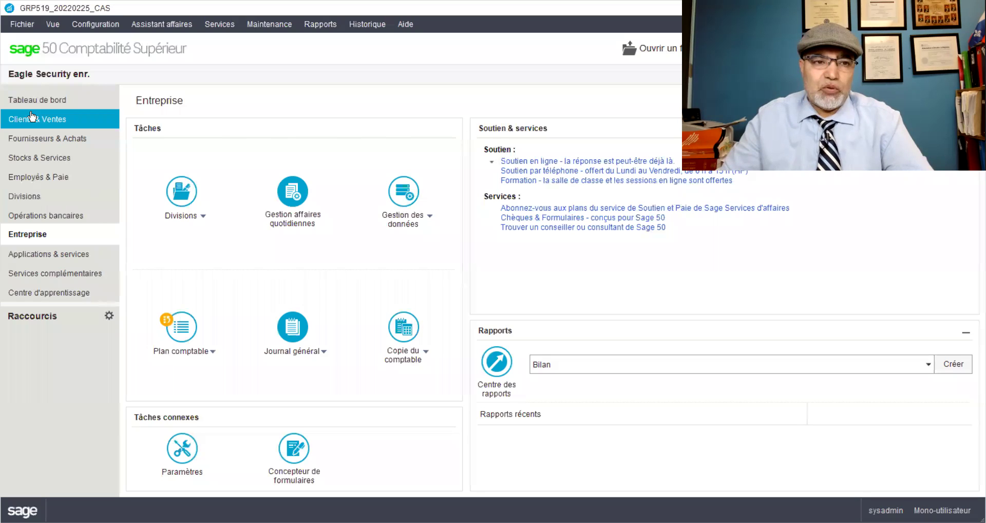
# - Create a new stock item in the inventory module with number CSFA and description "Caméra sans fil pour auto"
pyautogui.click(19, 163)
pyautogui.click(202, 185)
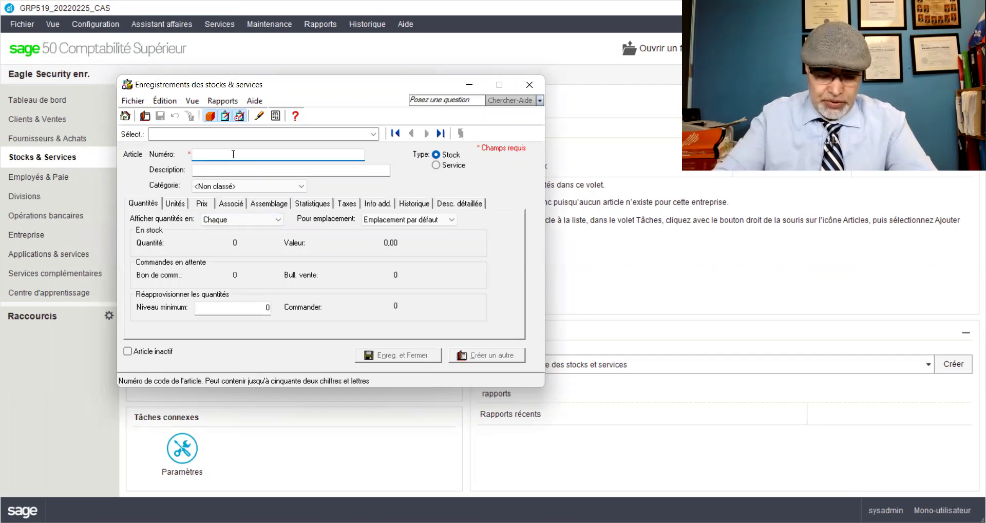
pyautogui.write('C')
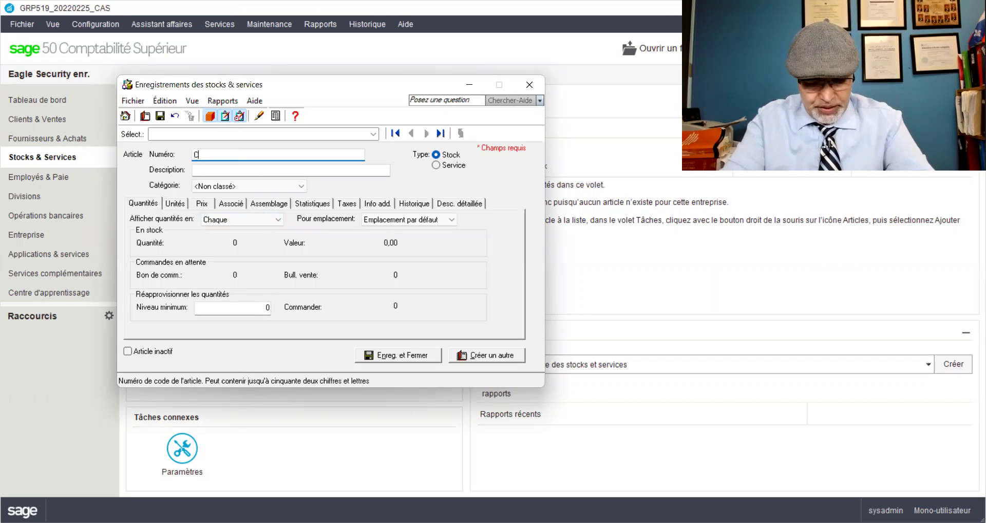
pyautogui.write('SFA')
pyautogui.press('Tab')
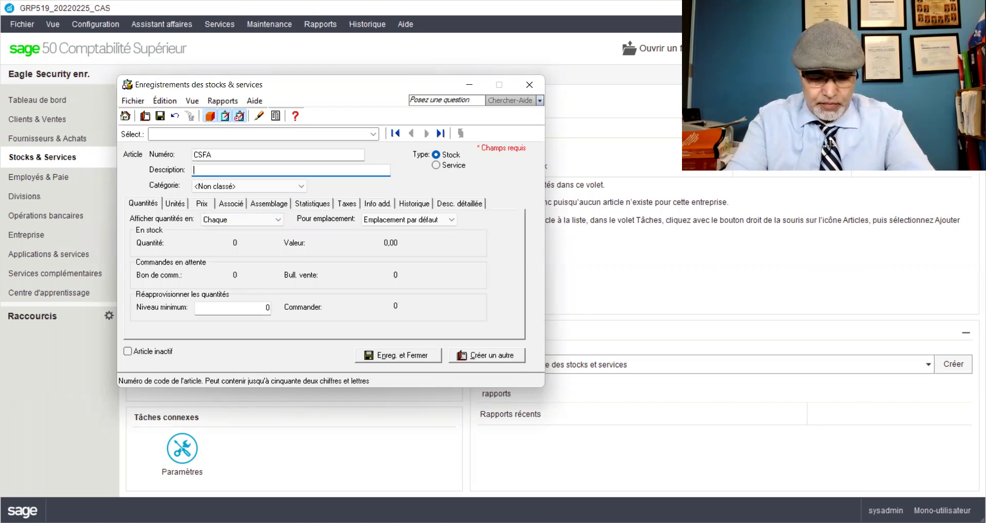
pyautogui.write('Caméra san')
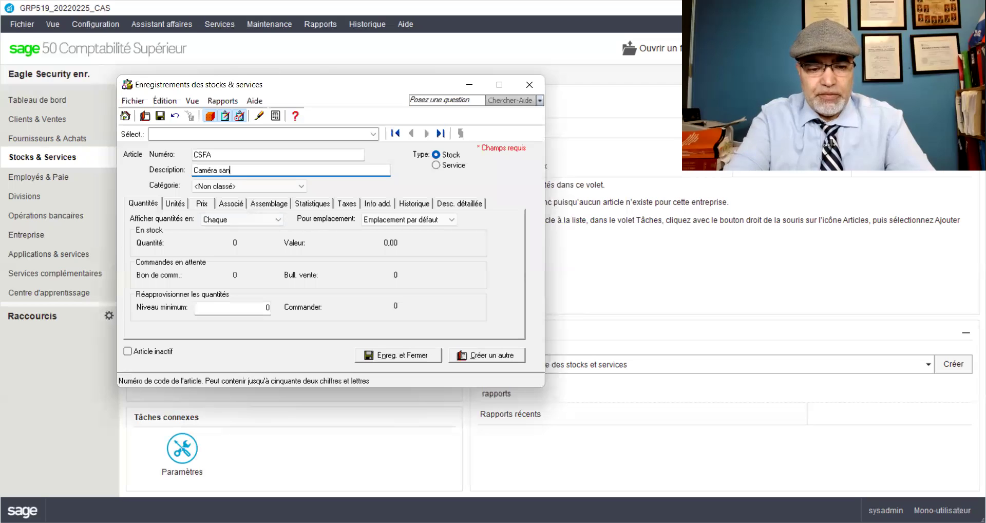
pyautogui.write('s fil pour auto')
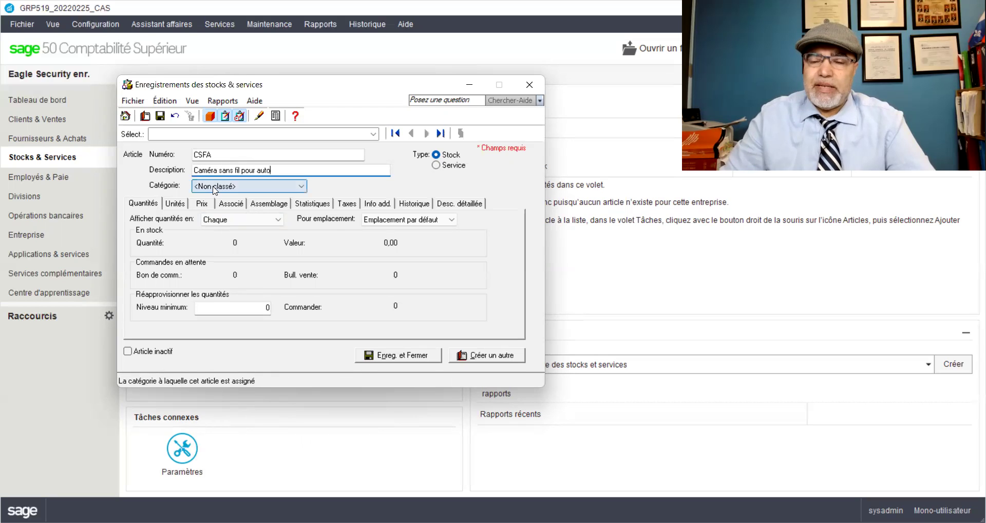
# - Assign item CSFA to the "Access.sécurité routière" category and check its unit and price settings
pyautogui.click(284, 187)
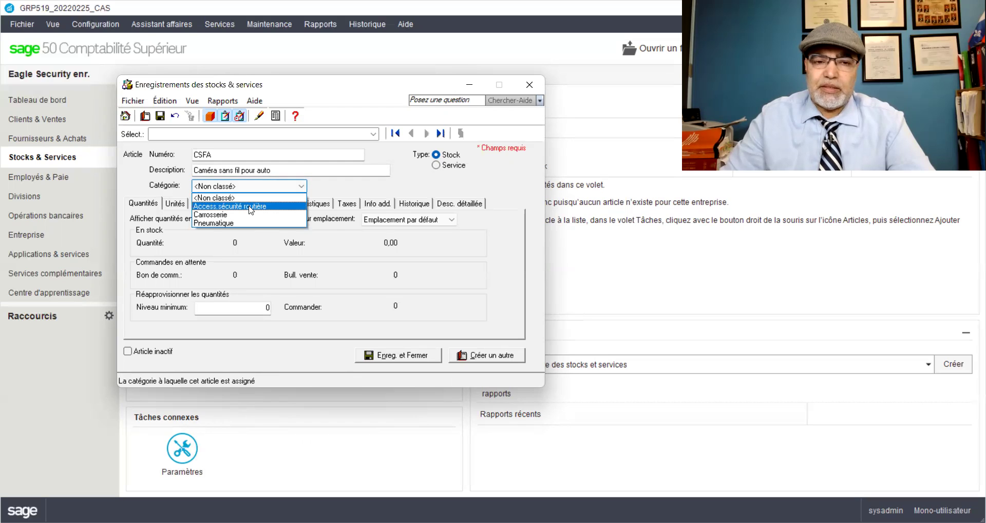
pyautogui.click(250, 207)
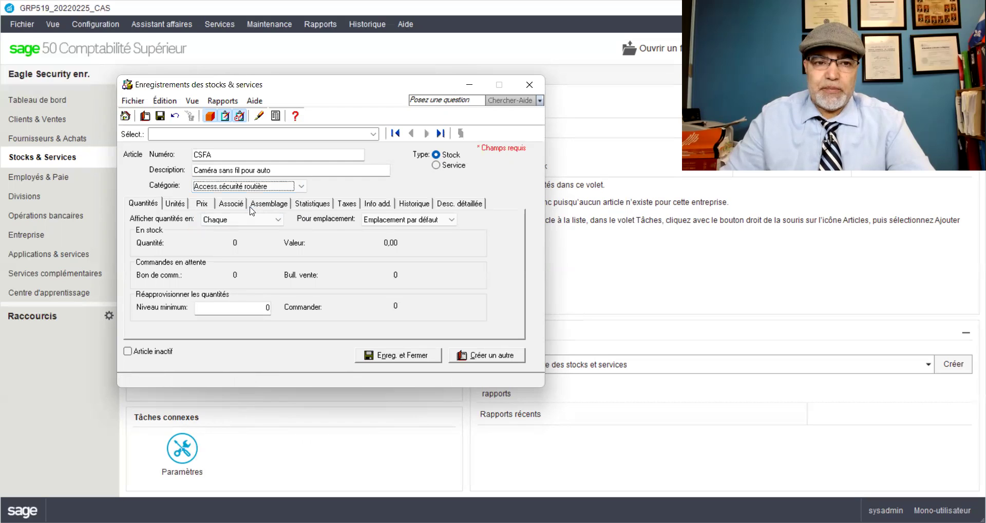
pyautogui.click(175, 203)
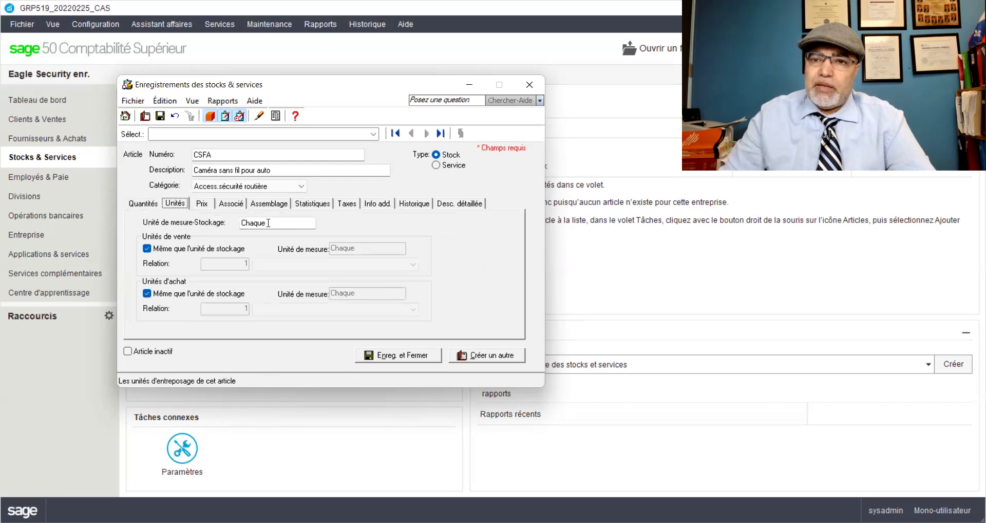
pyautogui.click(202, 204)
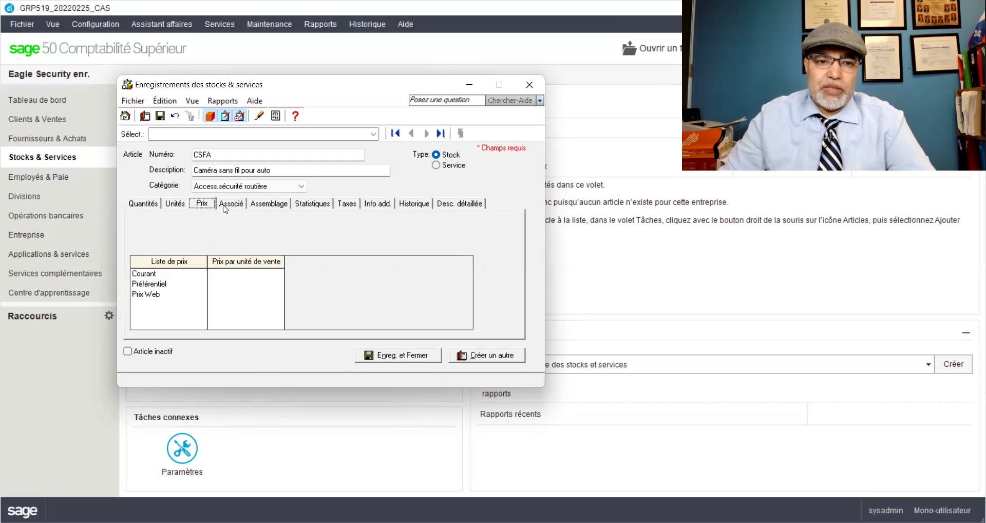
# - Link the item's asset account to 1520 Caméra sans fil pour auto
pyautogui.click(226, 206)
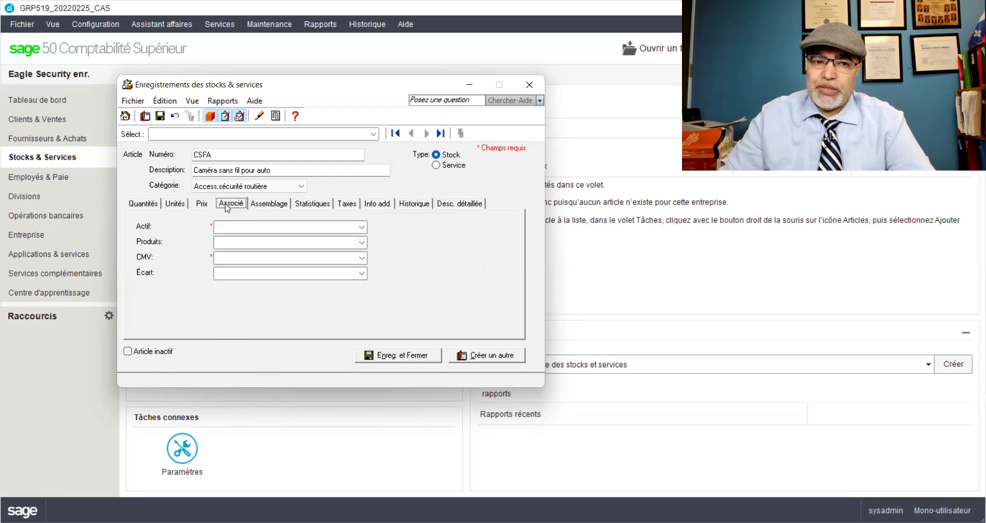
pyautogui.click(232, 228)
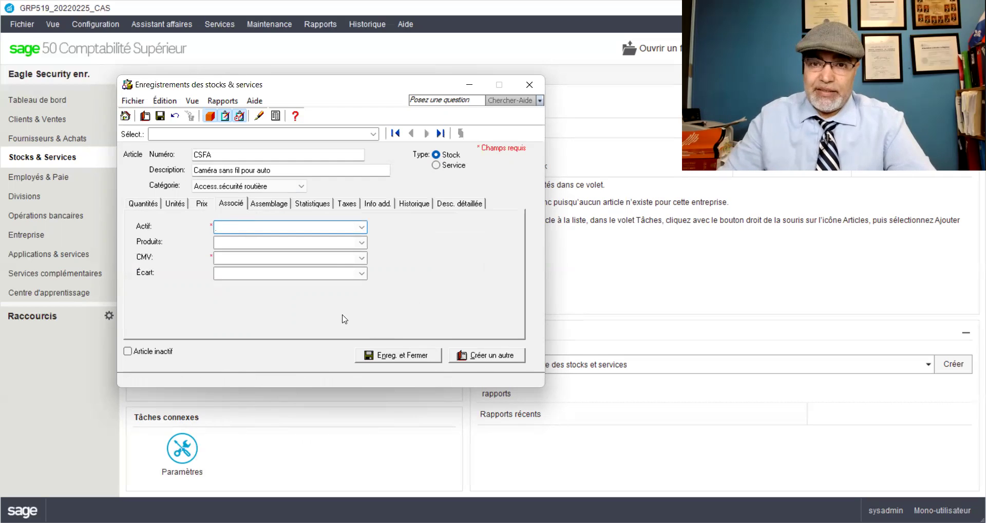
pyautogui.click(362, 227)
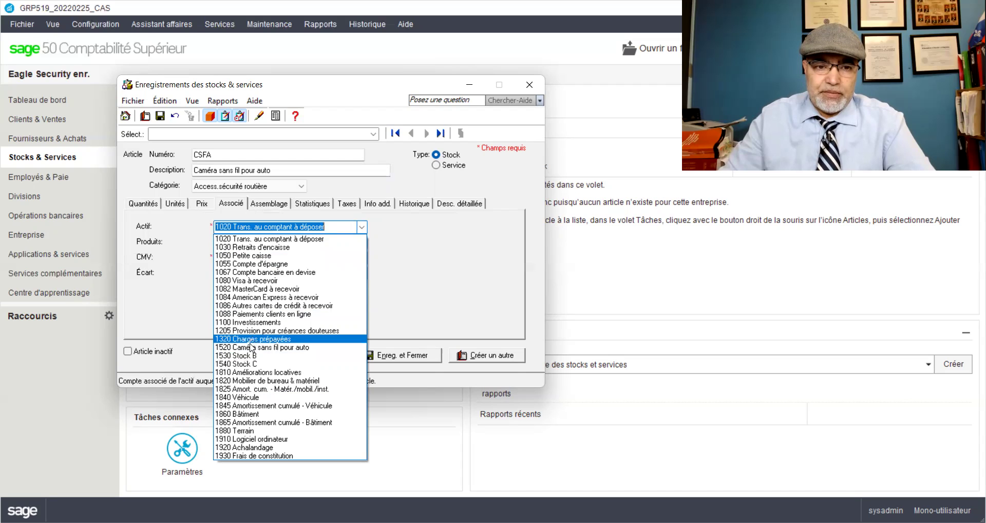
pyautogui.click(252, 347)
# - Link the item's revenue account to 4020 and its cost of goods sold account to 5020, both "Caméra sans fil pour auto"
pyautogui.click(264, 242)
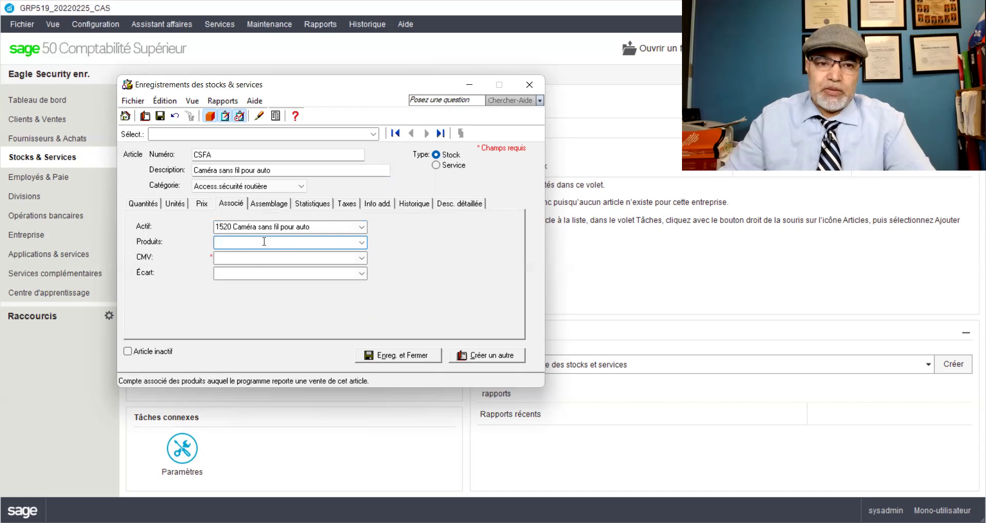
pyautogui.click(362, 242)
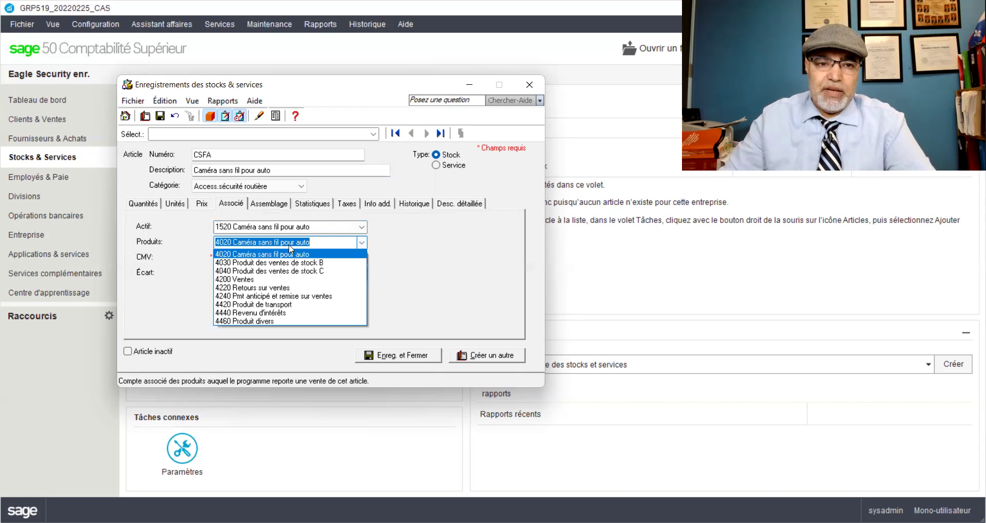
pyautogui.click(276, 254)
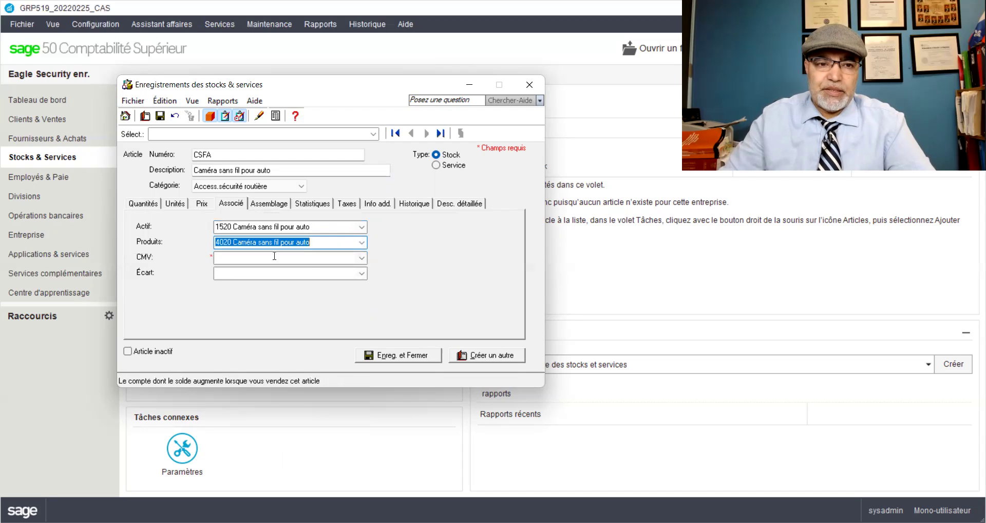
pyautogui.click(274, 256)
pyautogui.click(362, 257)
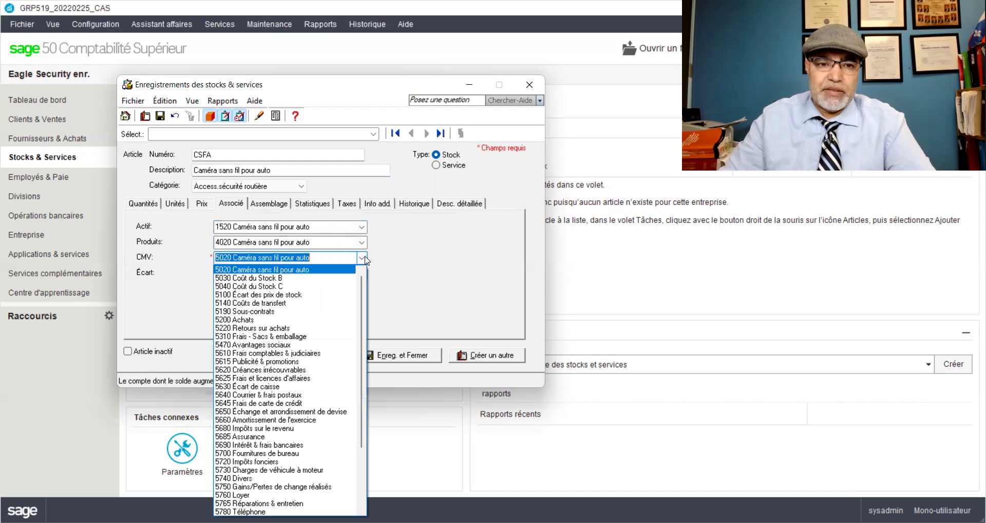
pyautogui.click(288, 276)
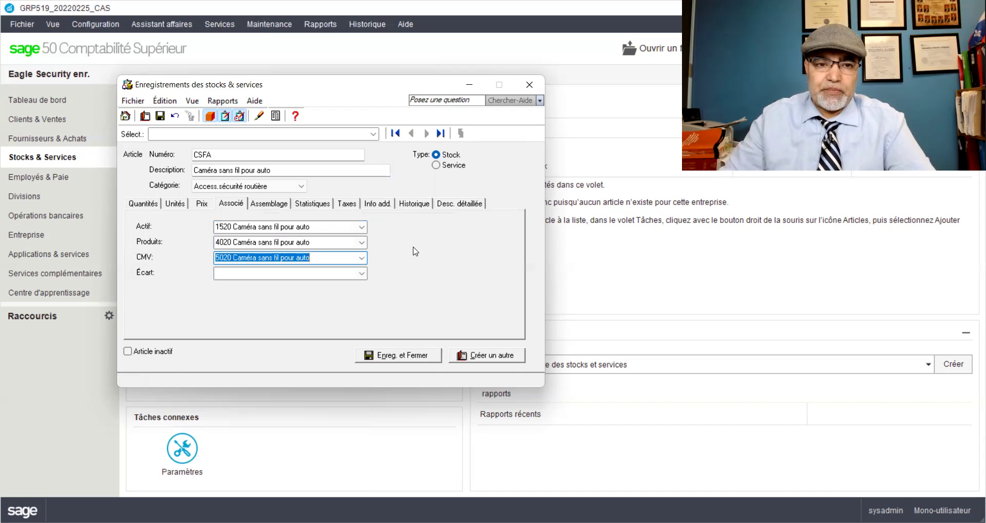
# - Review the item's units, prices, linked accounts, quantities, tax exemptions and detailed description
pyautogui.click(173, 205)
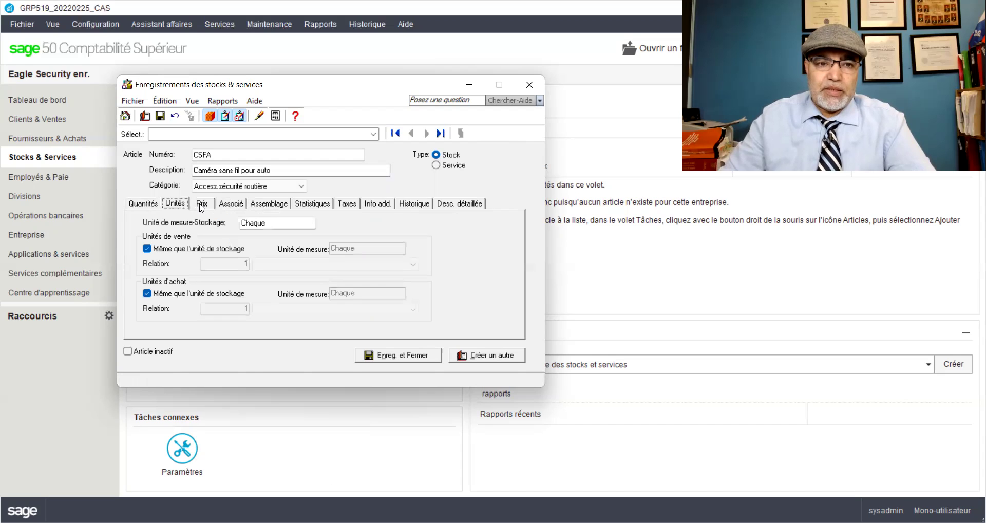
pyautogui.click(201, 206)
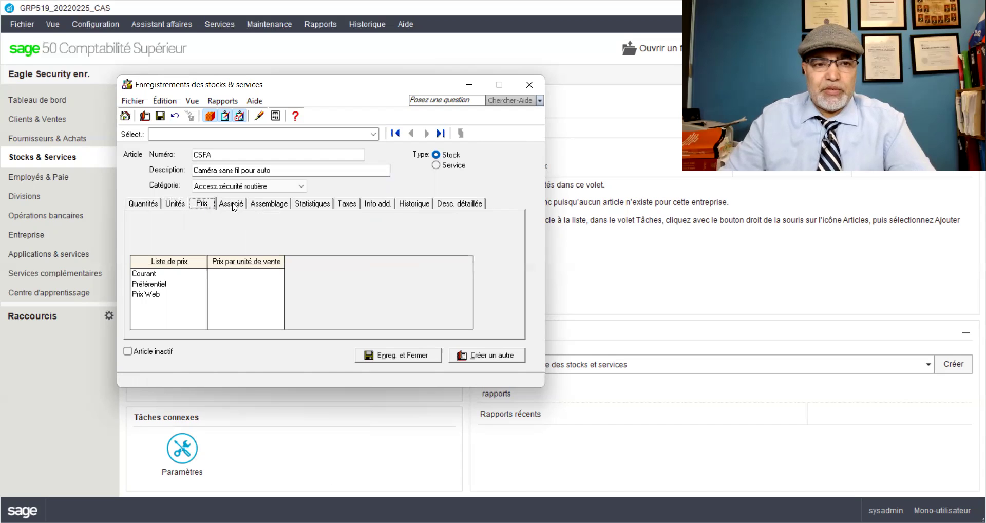
pyautogui.click(234, 205)
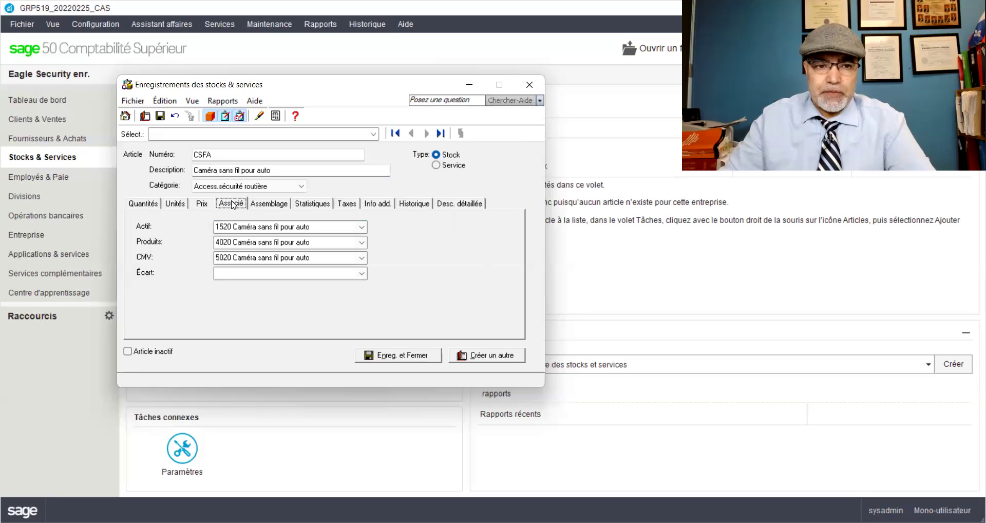
pyautogui.click(135, 204)
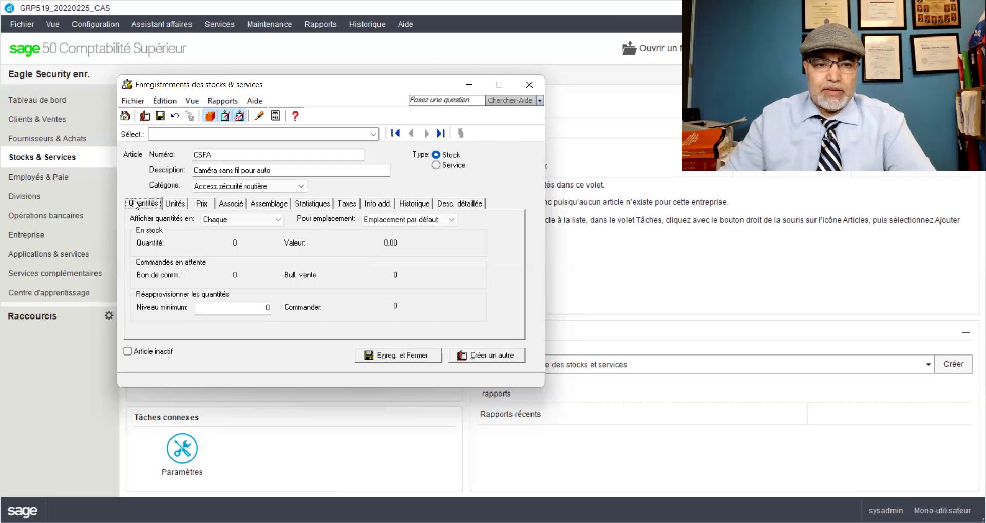
pyautogui.click(263, 307)
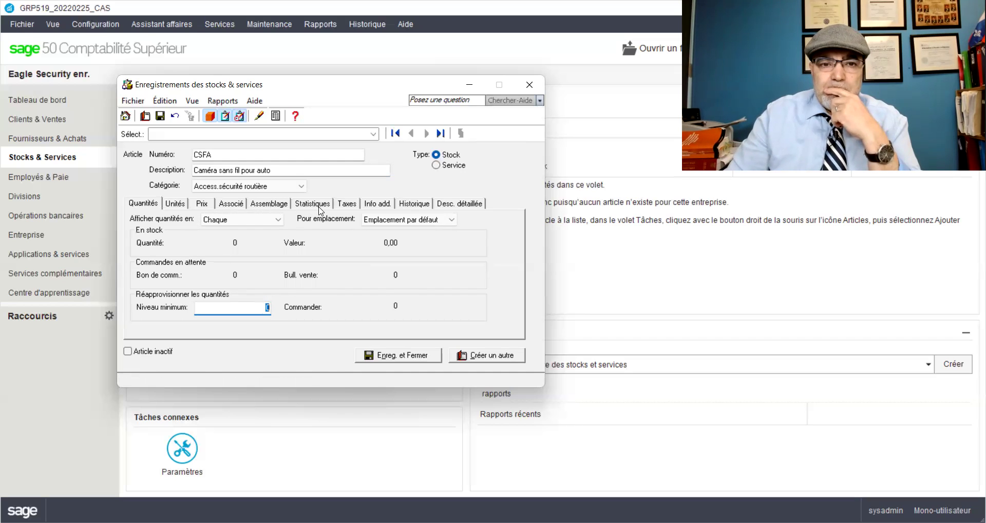
pyautogui.click(344, 203)
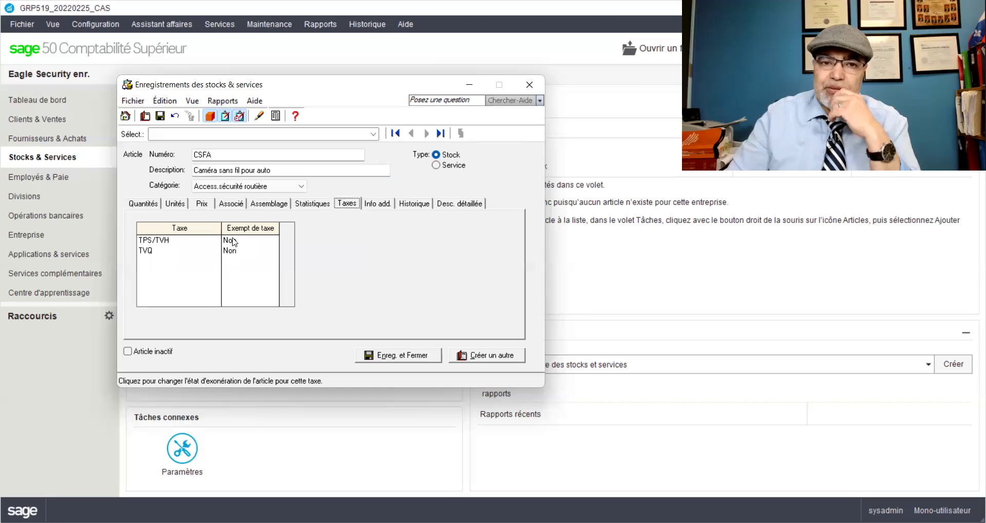
pyautogui.click(445, 206)
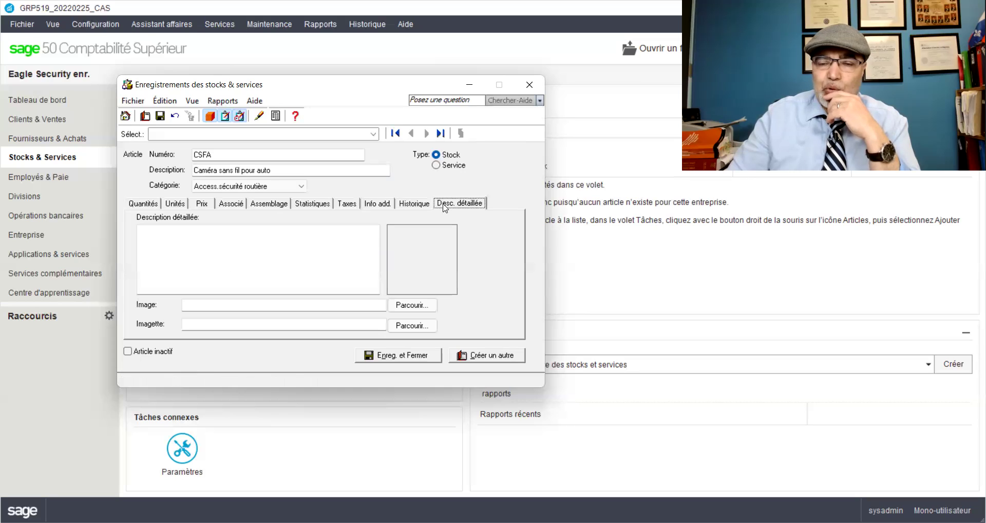
# - Look at the item's image file selection without choosing a file, and save and close the CSFA record
pyautogui.click(410, 308)
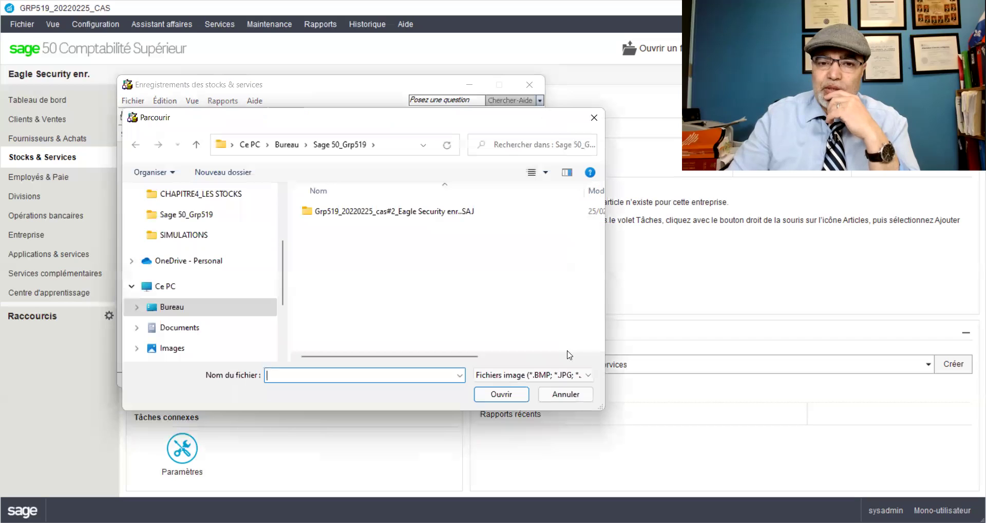
pyautogui.click(565, 393)
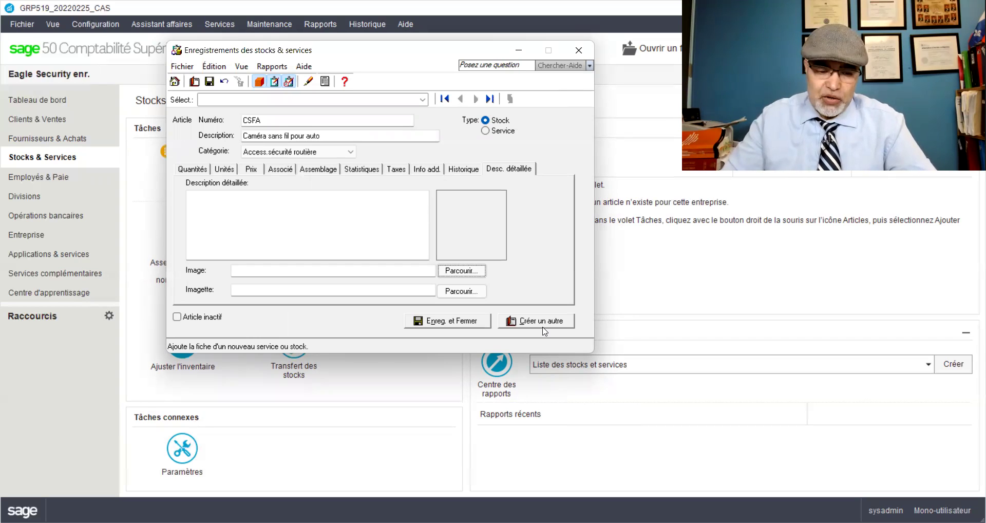
pyautogui.click(429, 324)
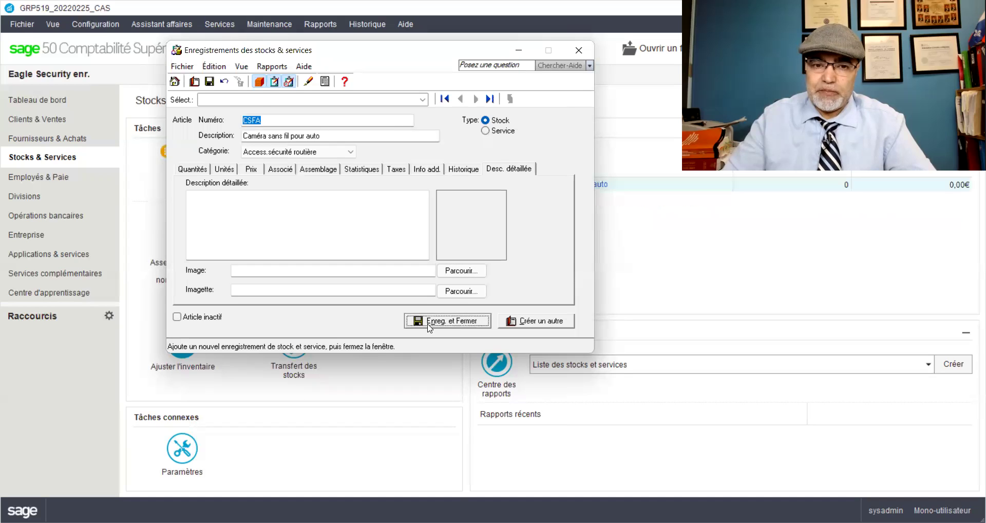